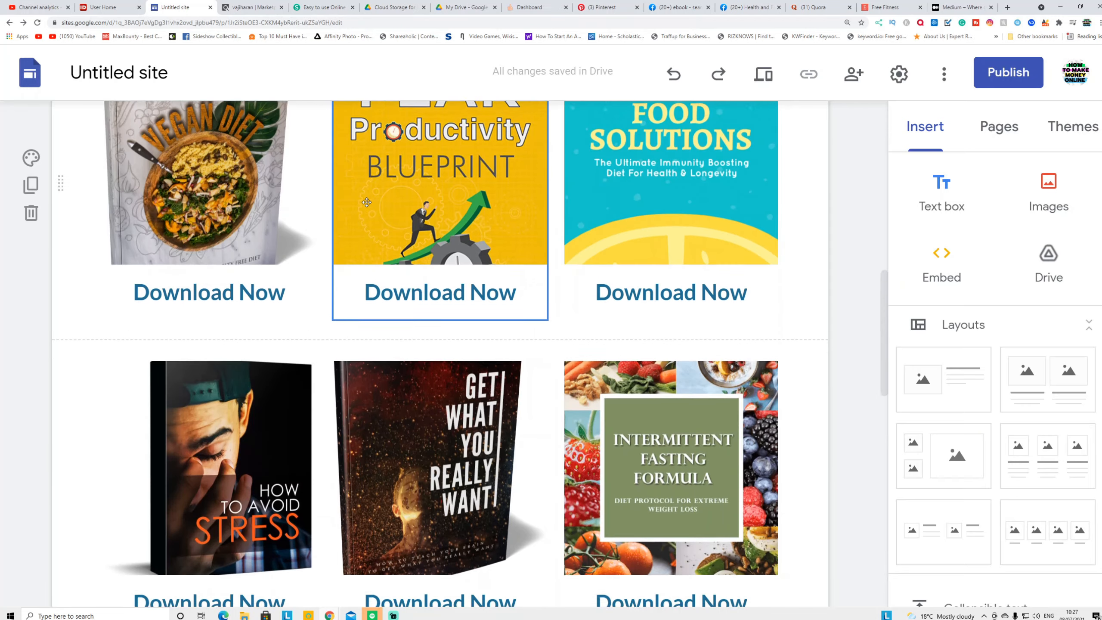
Review the Google Sites ebook grid, then bring up ClickBank's diet results sorted by Gravity
scroll(365, 211, up, 3)
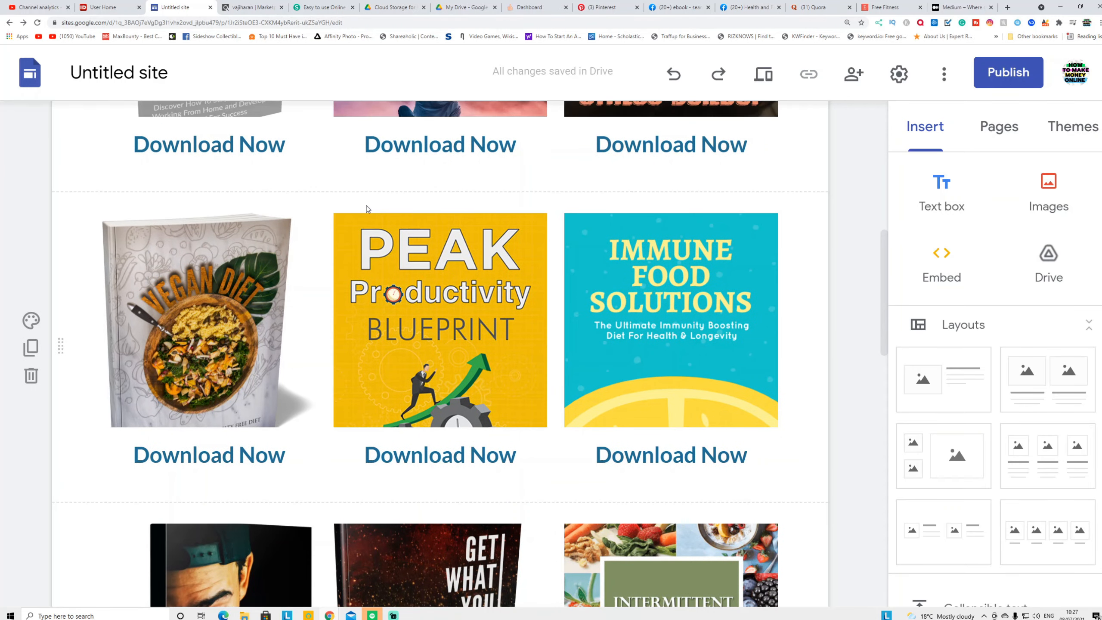
scroll(367, 209, up, 2)
scroll(367, 210, up, 4)
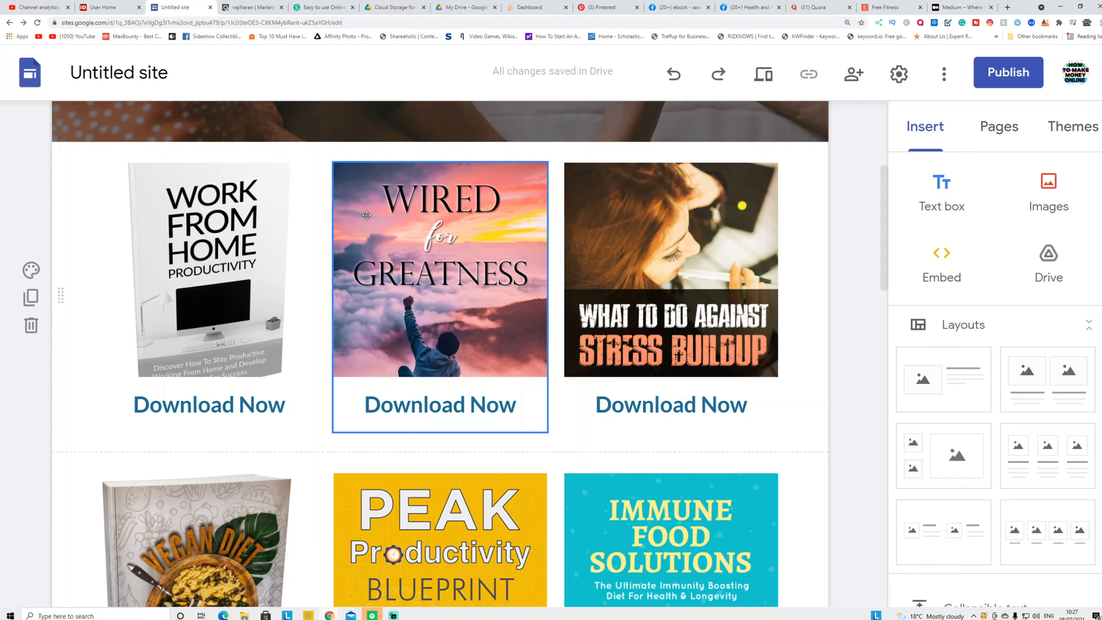
click(252, 7)
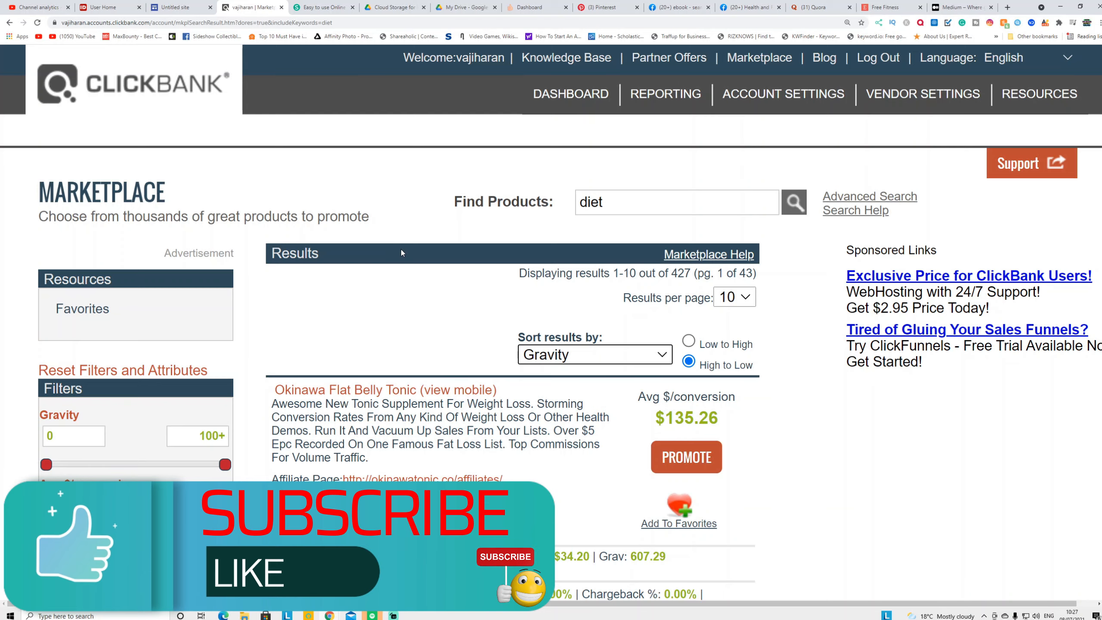
Look over the top ClickBank diet offers, then return to the Google Sites editor
scroll(401, 249, down, 2)
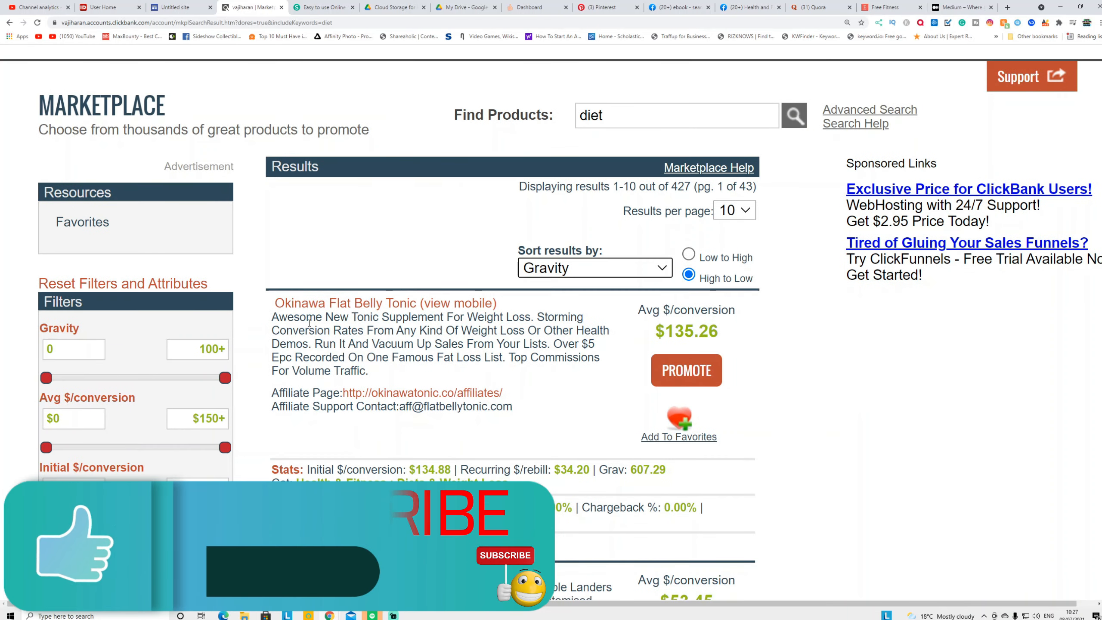
click(174, 7)
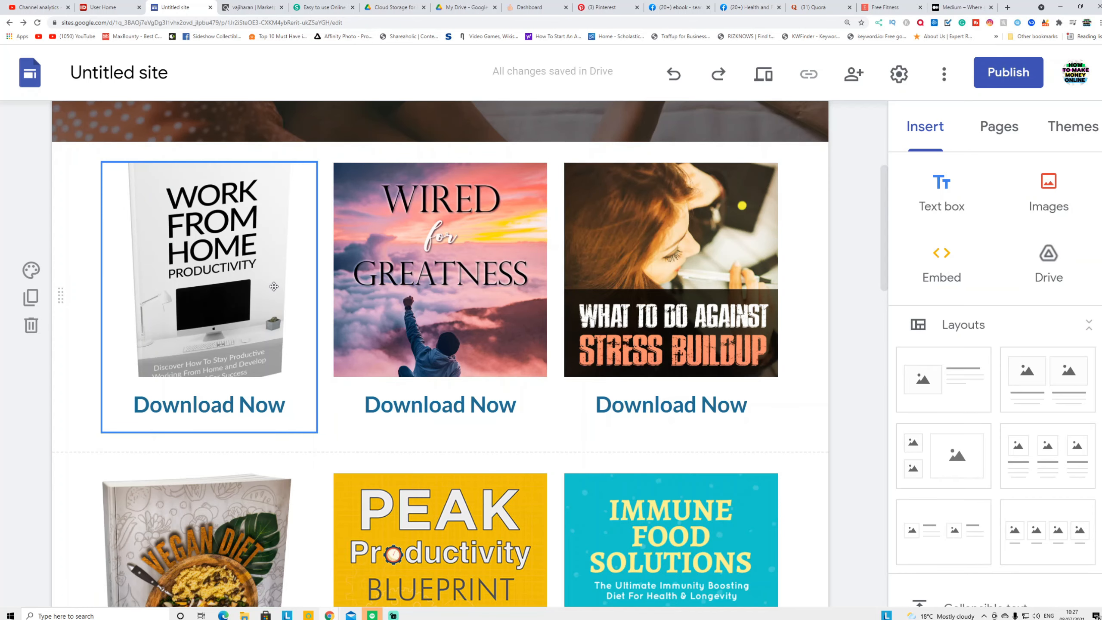
Check the lower ebook rows down to Intermittent Fasting Formula, then return to ClickBank's diet results
scroll(274, 286, down, 3)
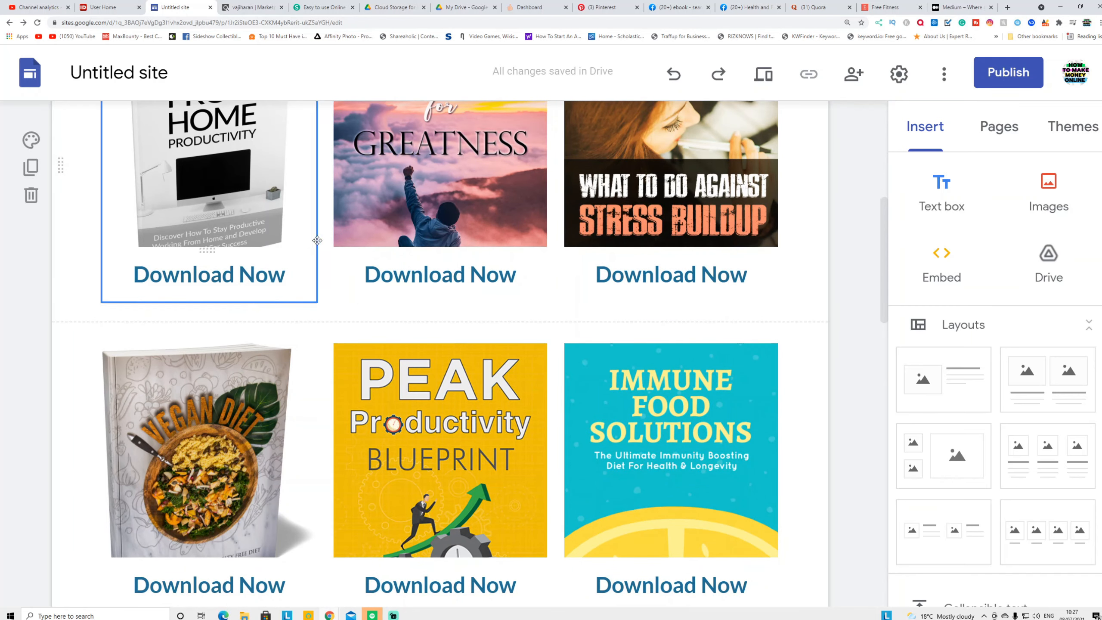
scroll(356, 187, down, 3)
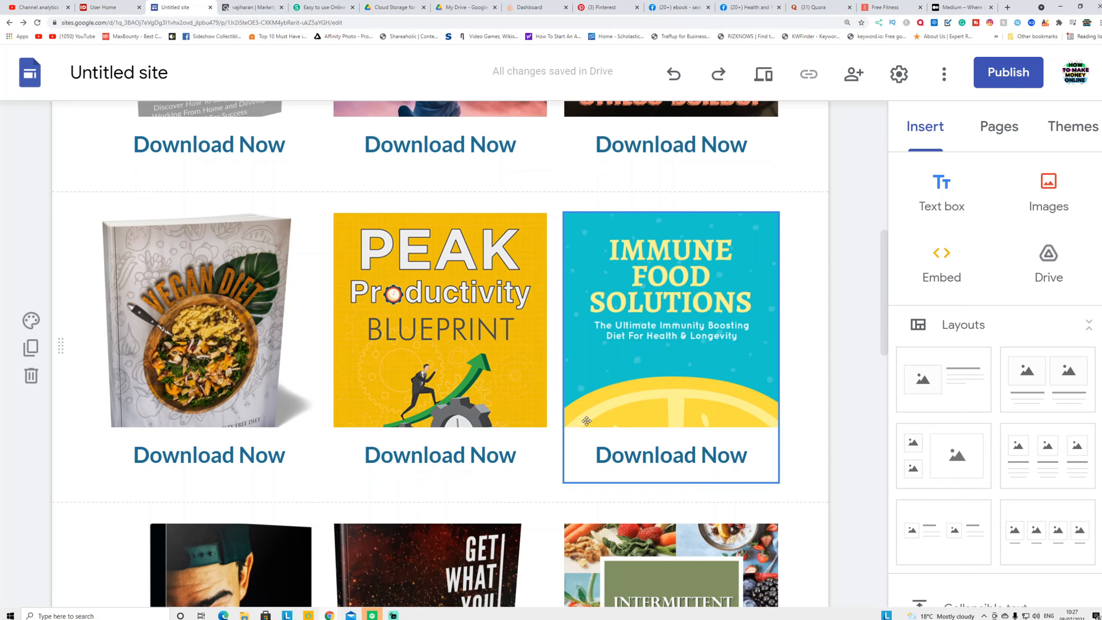
scroll(644, 460, down, 5)
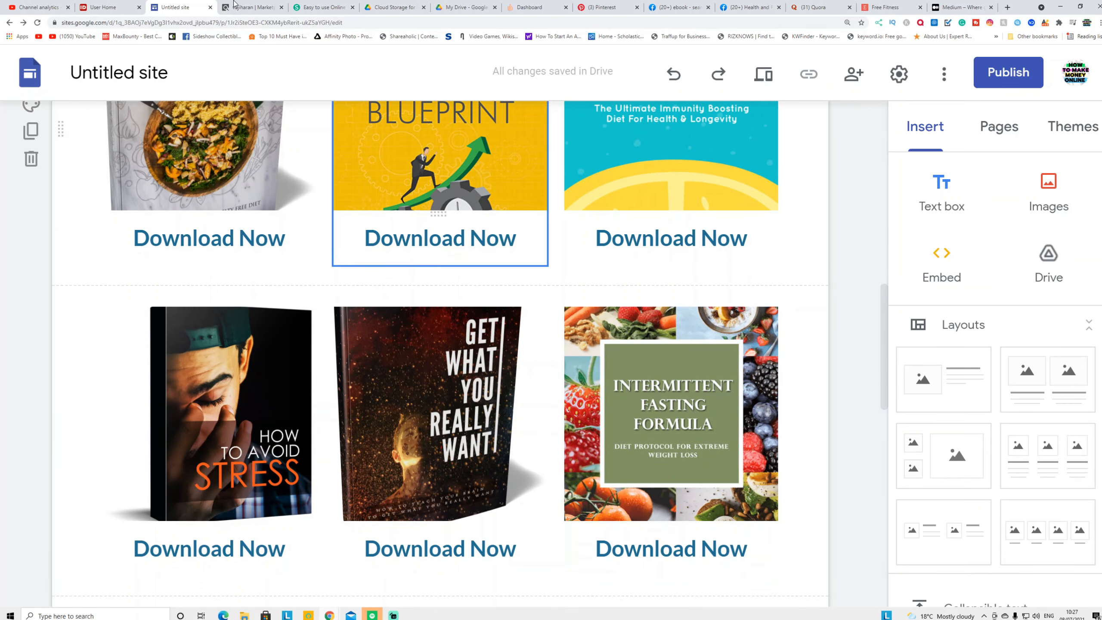
click(249, 8)
Bring the Custom Keto Diet offer into view, then move on to Sejda's online PDF editor
scroll(529, 464, down, 4)
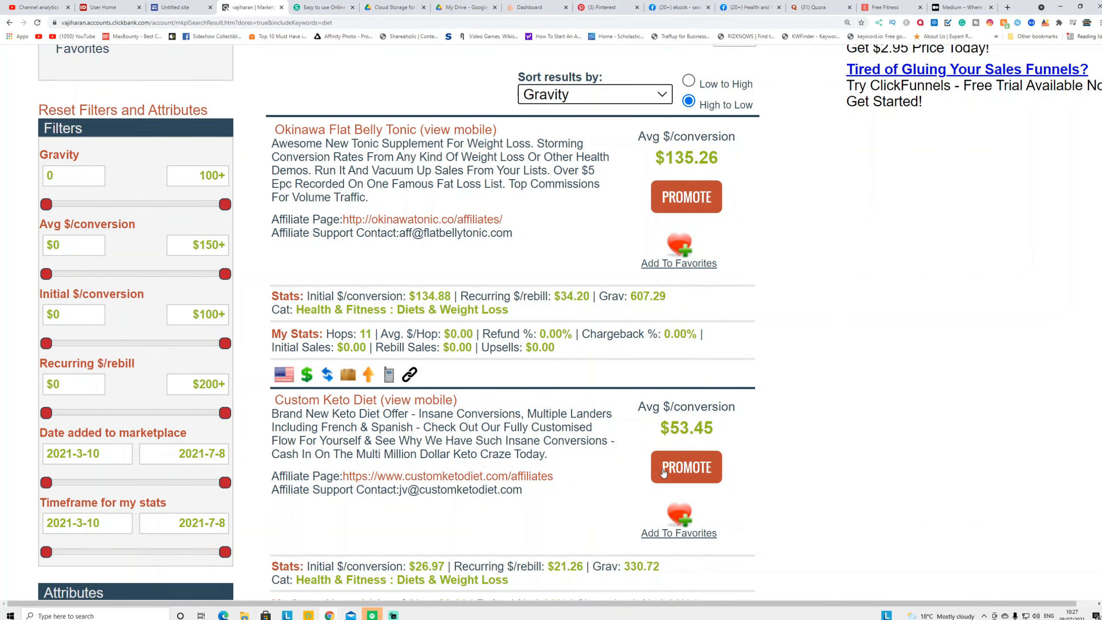
click(323, 7)
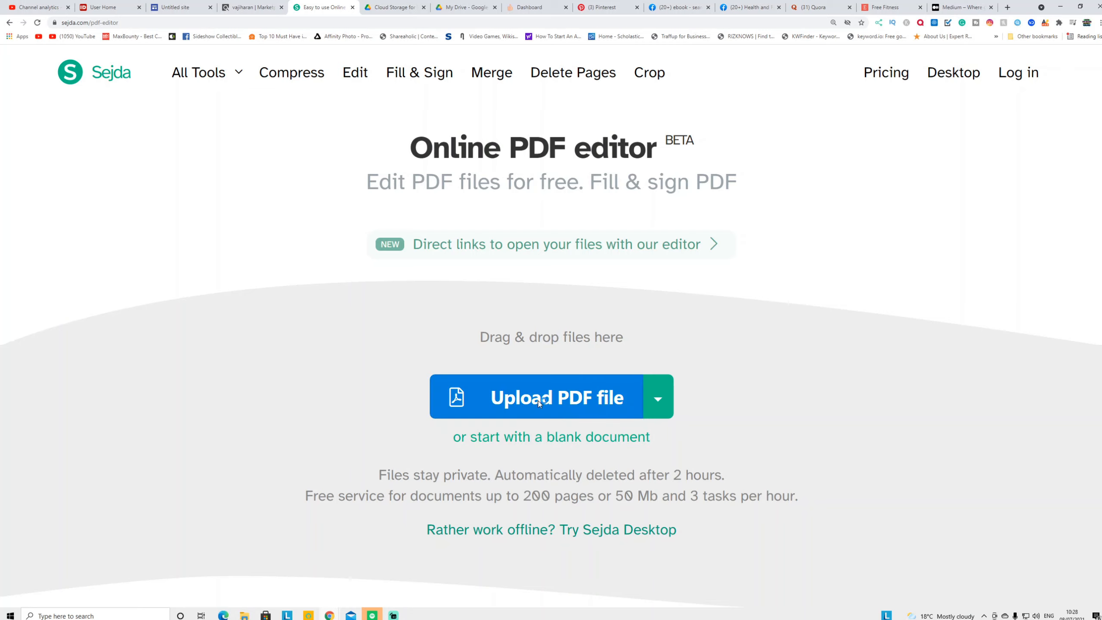
Load the IntermittentFastingFormula PDF from E:\Ebook into Sejda and scroll to page 6
click(538, 403)
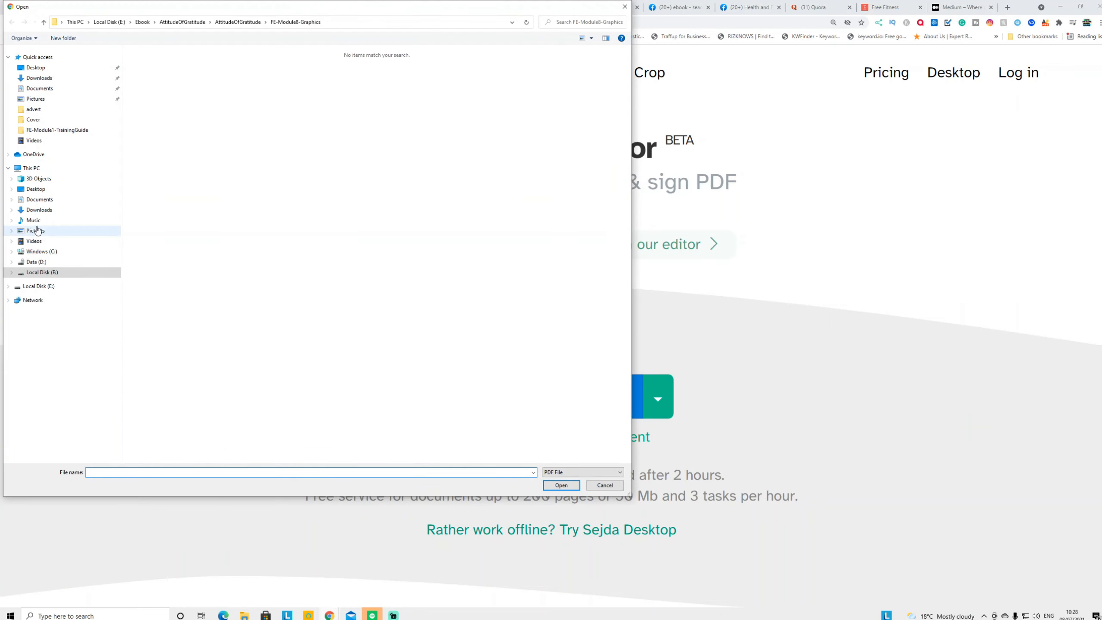
click(49, 291)
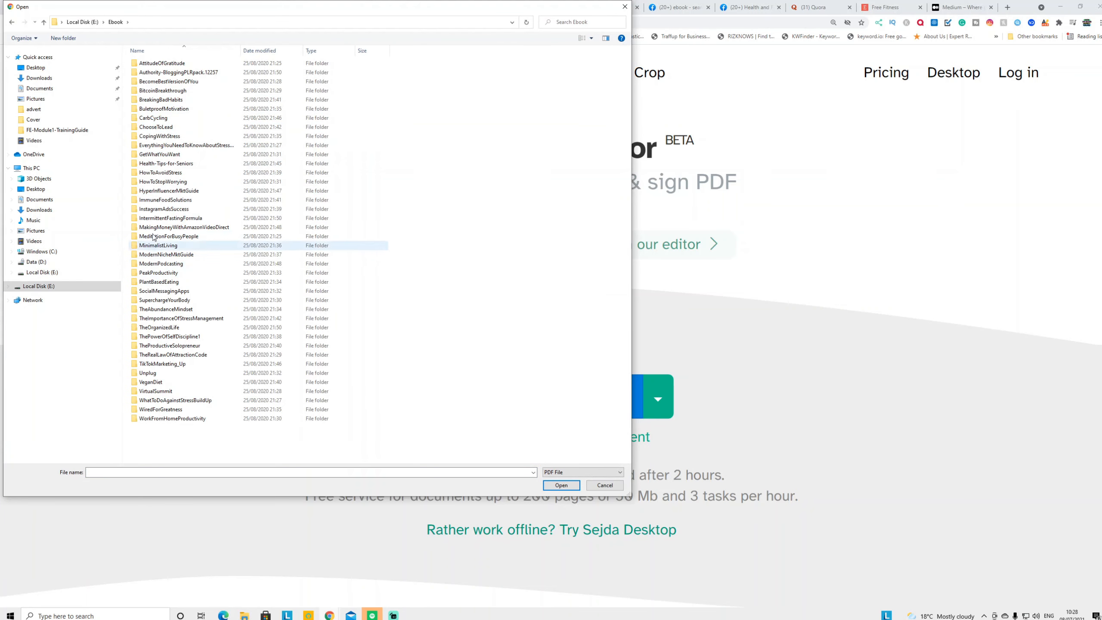
double_click(168, 219)
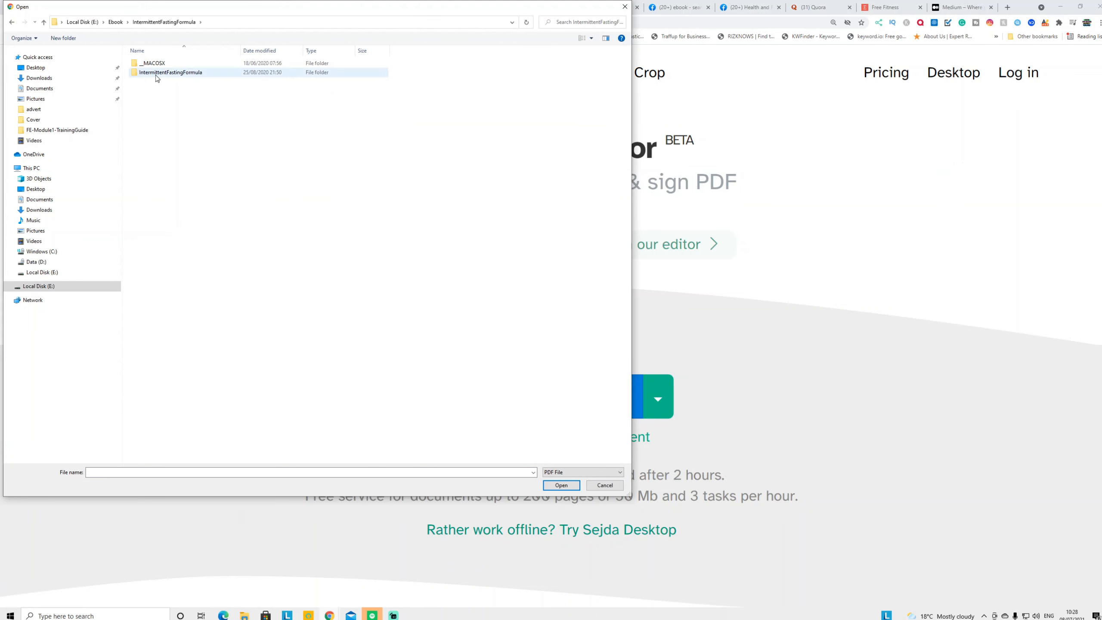
double_click(168, 73)
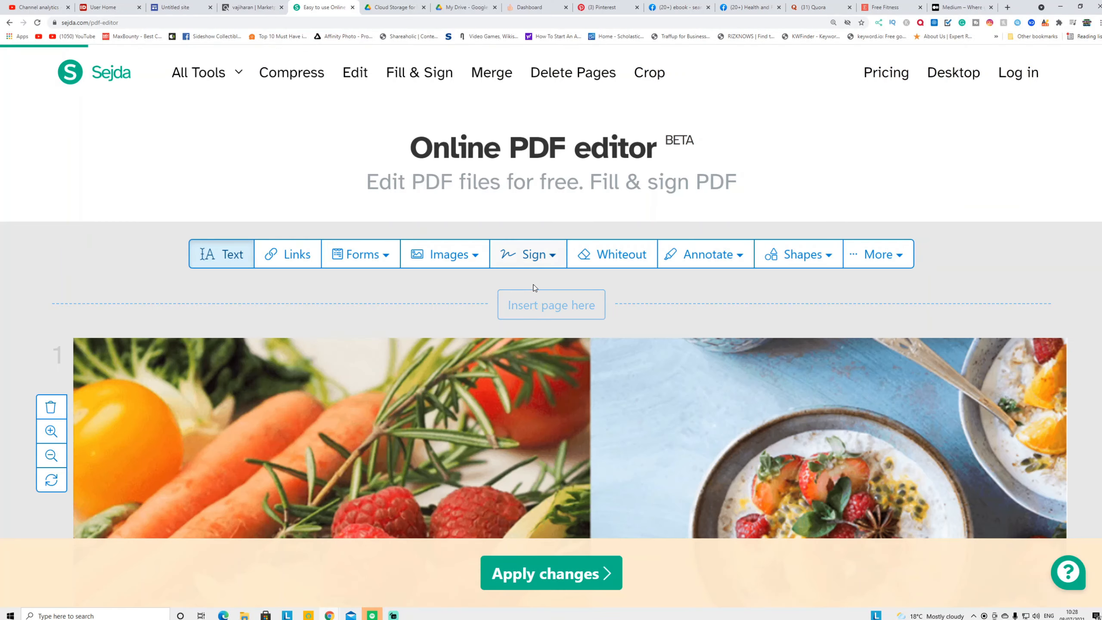
scroll(538, 316, down, 10)
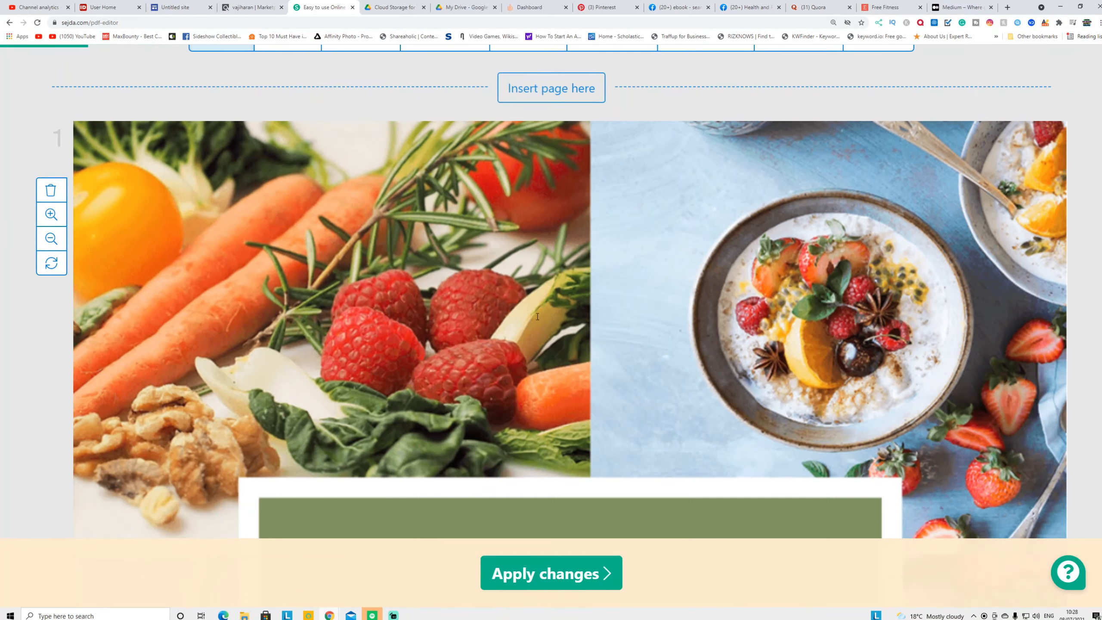
scroll(538, 317, down, 20)
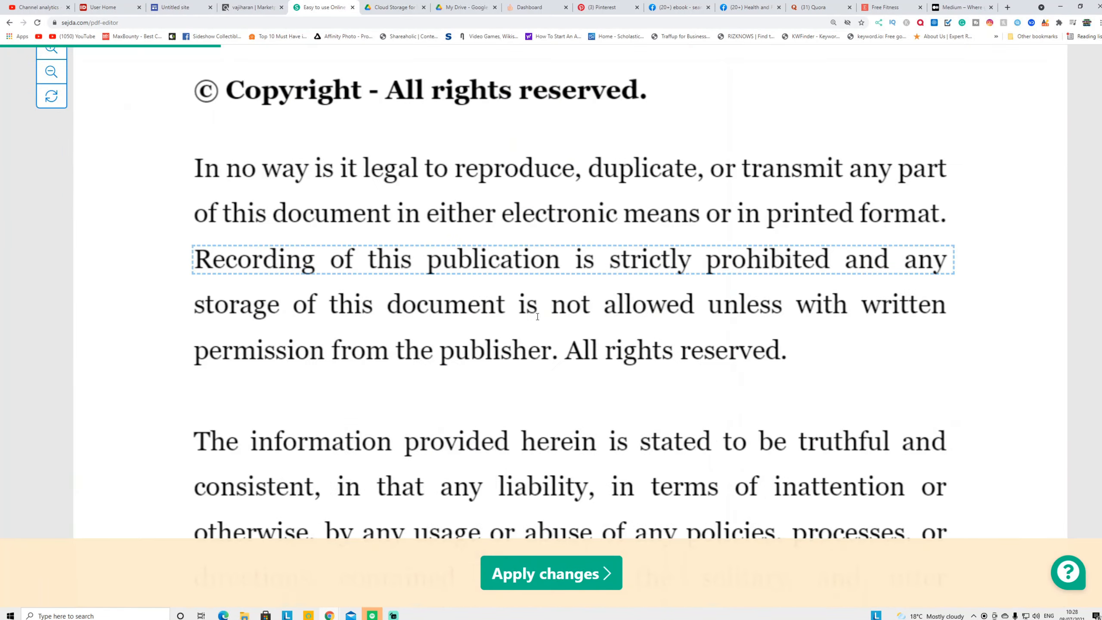
scroll(537, 318, down, 20)
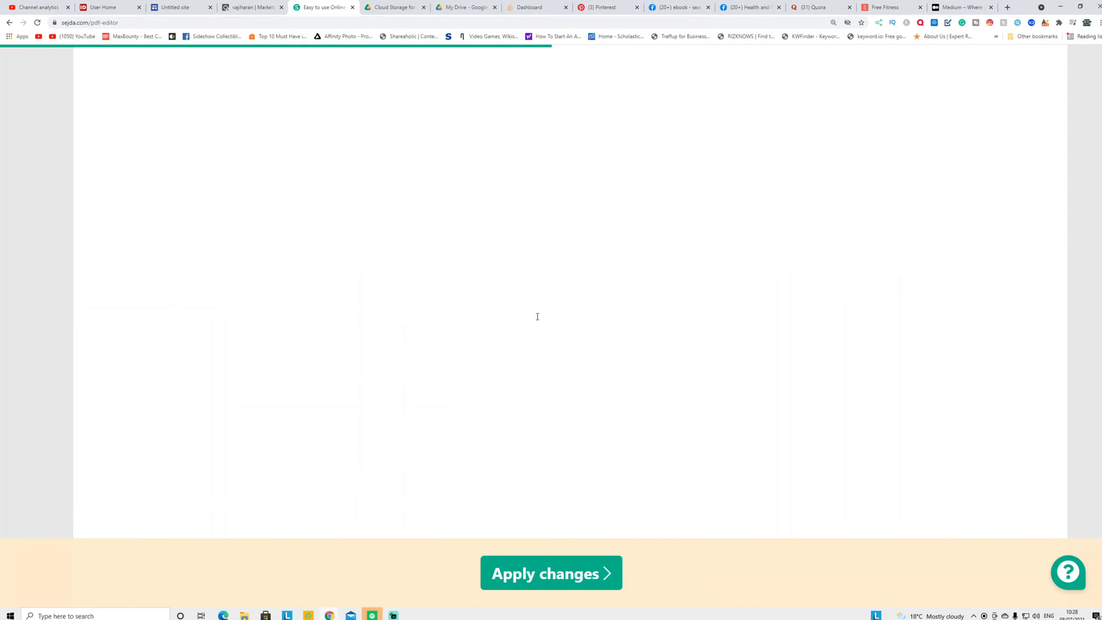
scroll(537, 316, down, 15)
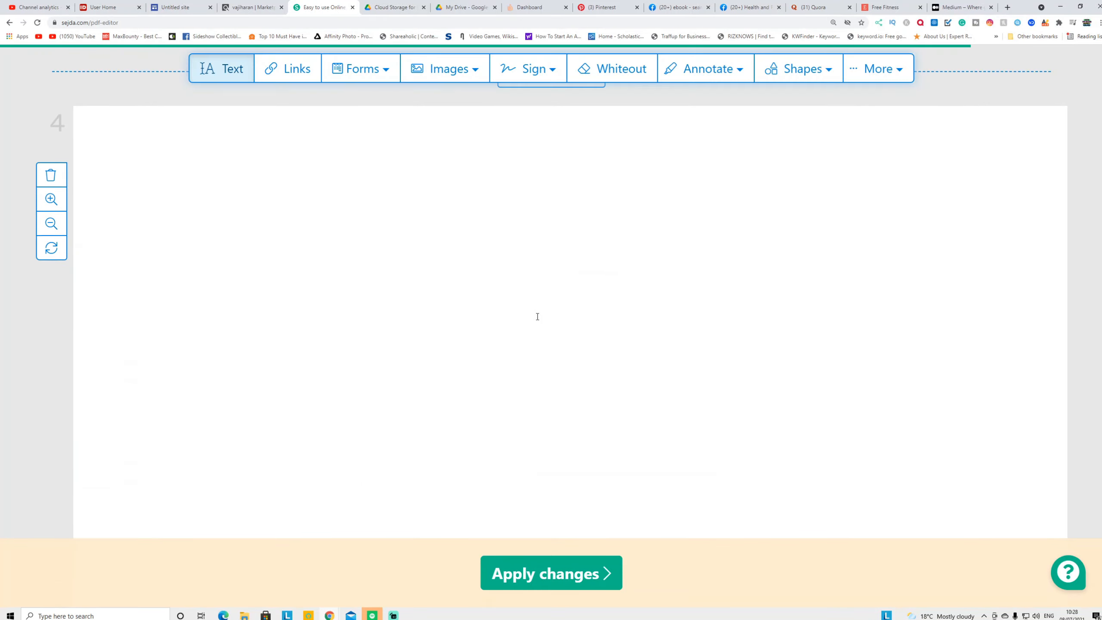
scroll(537, 317, down, 15)
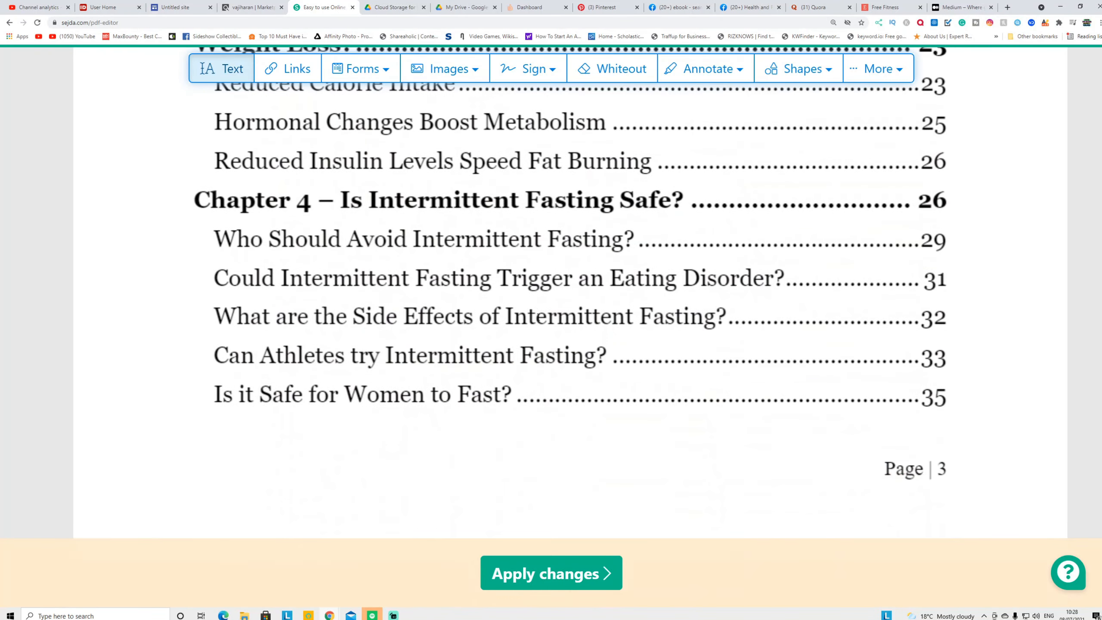
scroll(537, 318, down, 15)
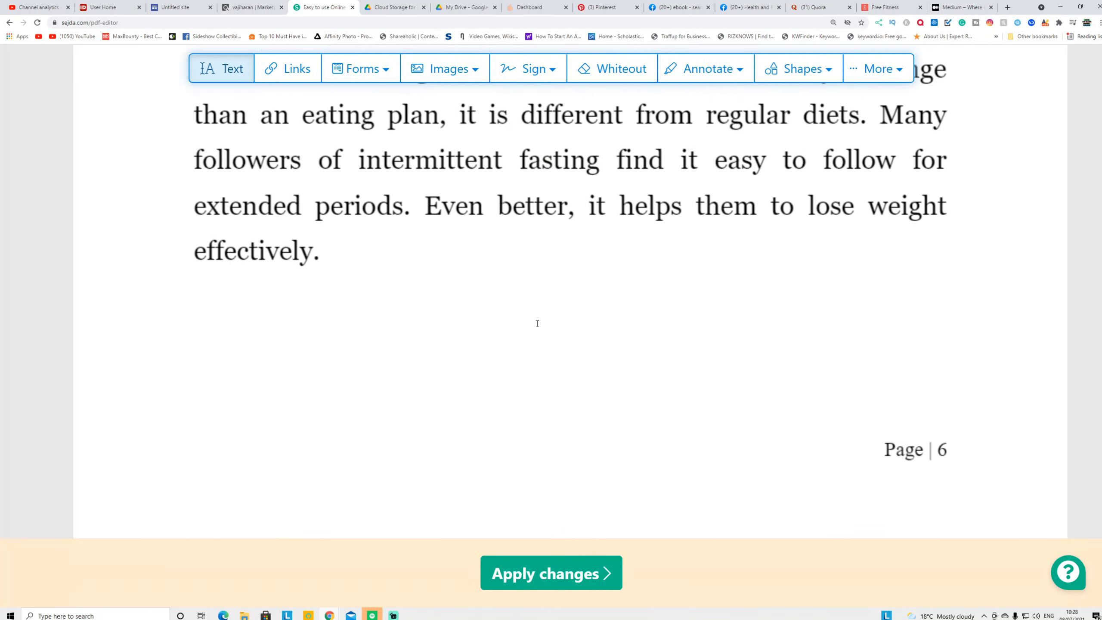
scroll(397, 332, up, 3)
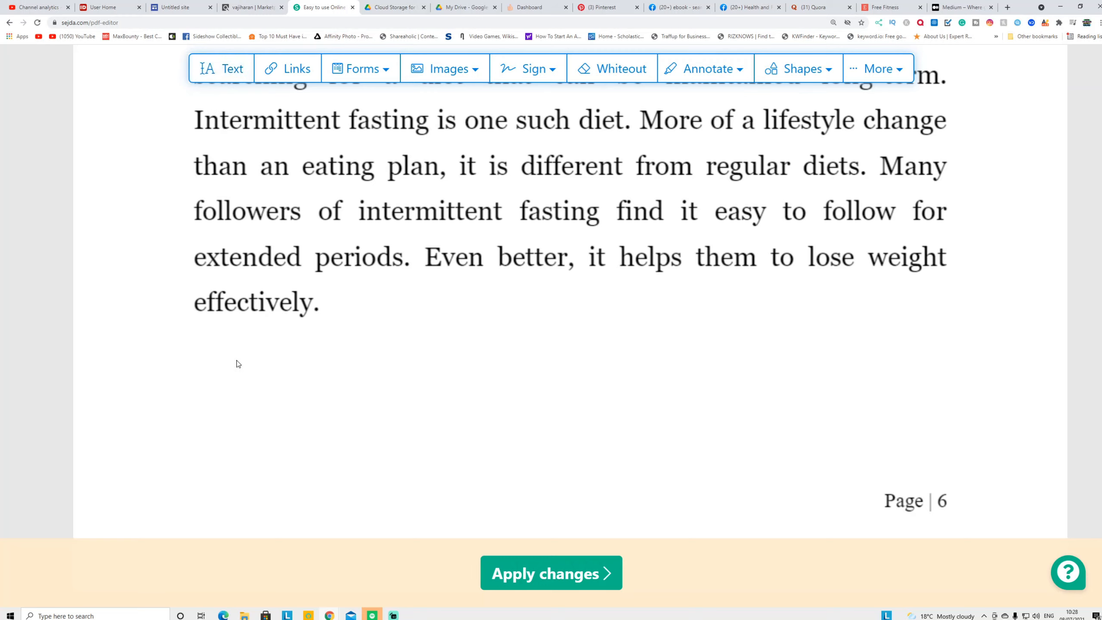
Add 'get your custome keto diet plan' below page 6's paragraph and mark it as a link area
click(224, 362)
text(get your cust)
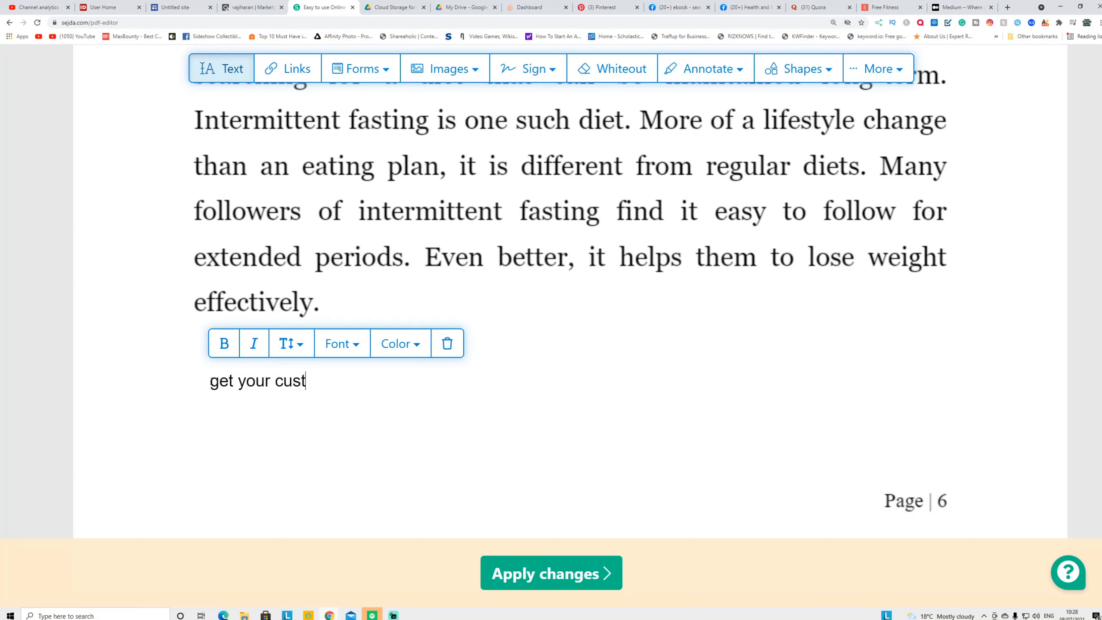
text(ome keto diet plan)
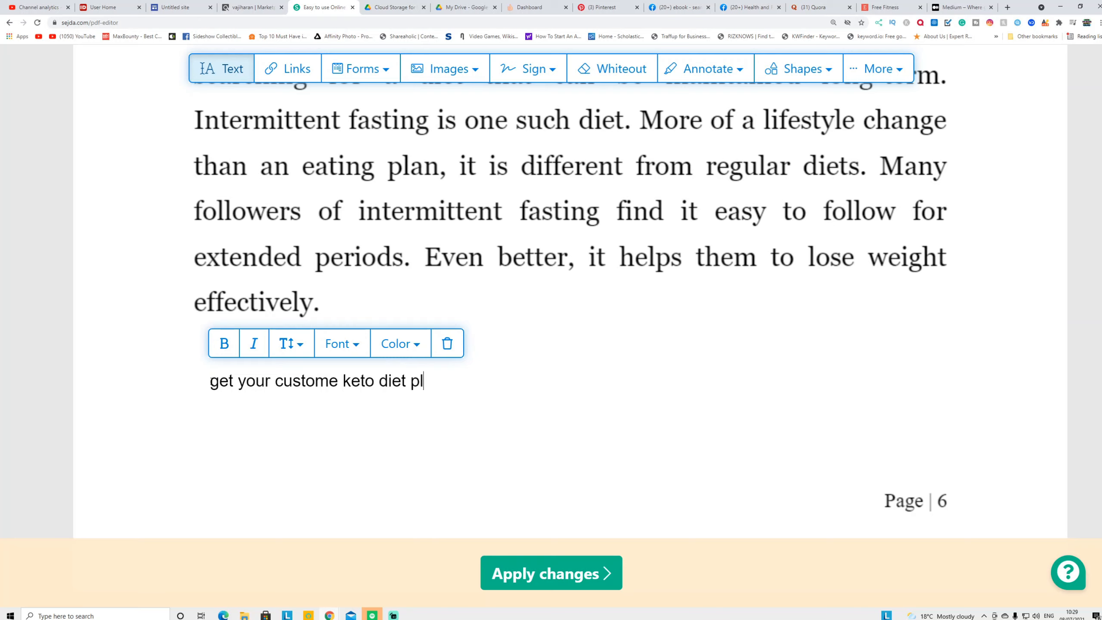
triple_click(264, 375)
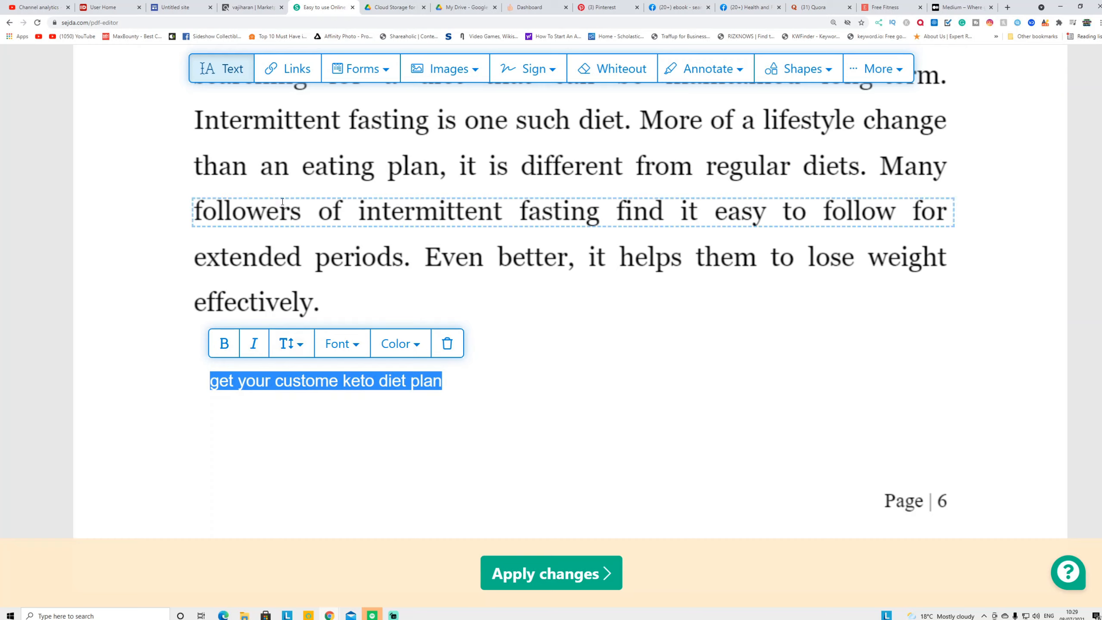
click(287, 68)
drag(206, 373, 470, 398)
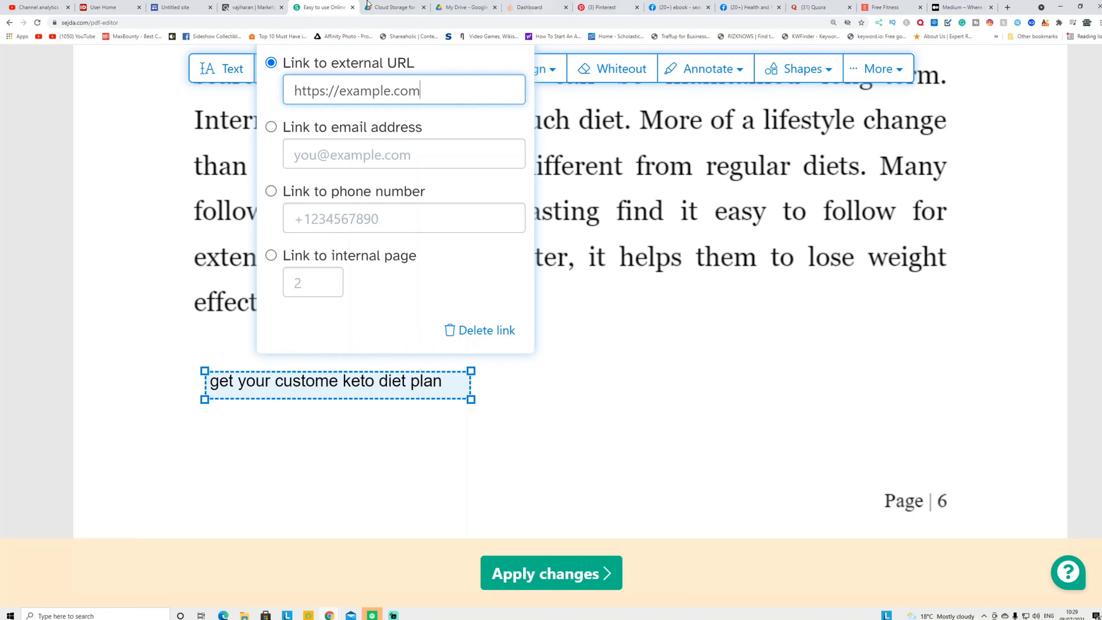
Generate the Custom Keto Diet affiliate HopLink in ClickBank and copy it
click(251, 8)
click(665, 455)
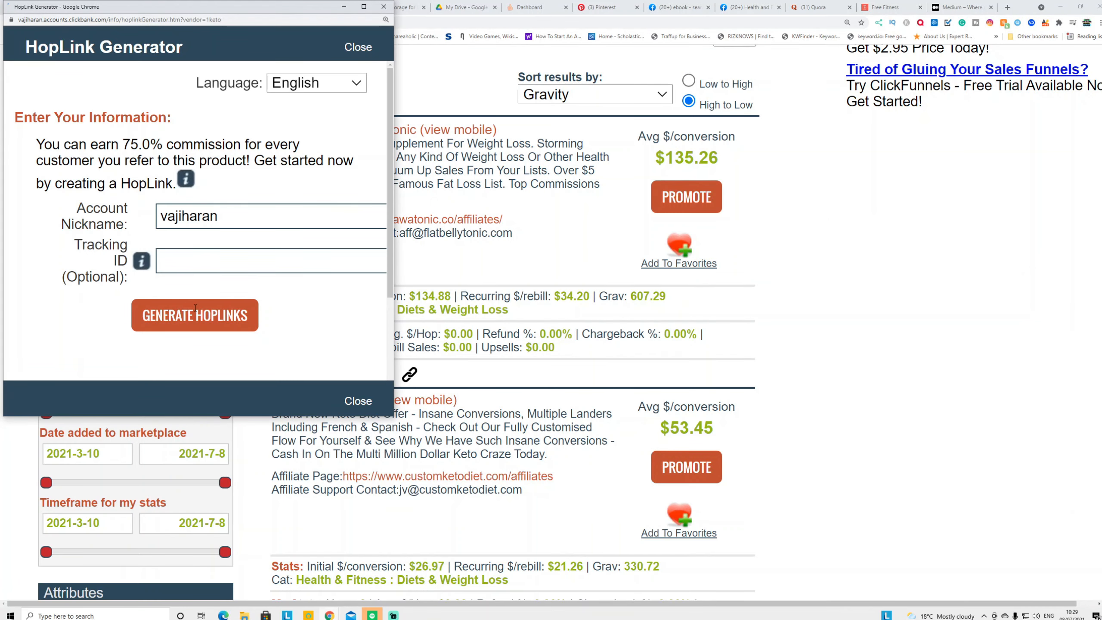
click(195, 307)
scroll(181, 279, down, 3)
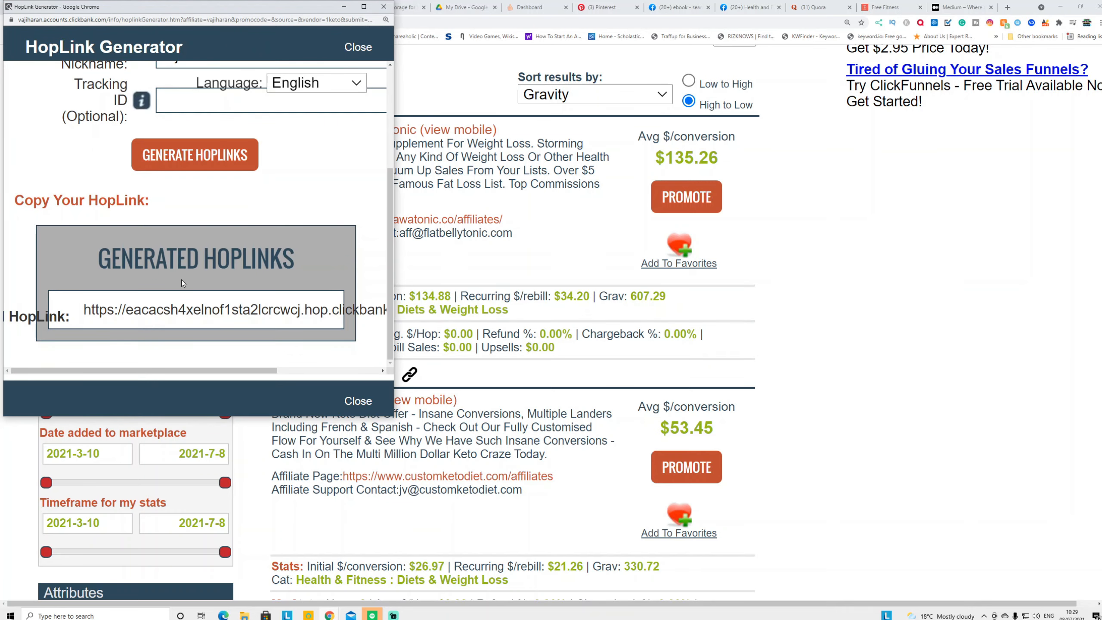
click(187, 304)
right_click(199, 315)
click(225, 325)
click(343, 6)
Paste the HopLink as the external URL for the keto diet plan line
click(321, 7)
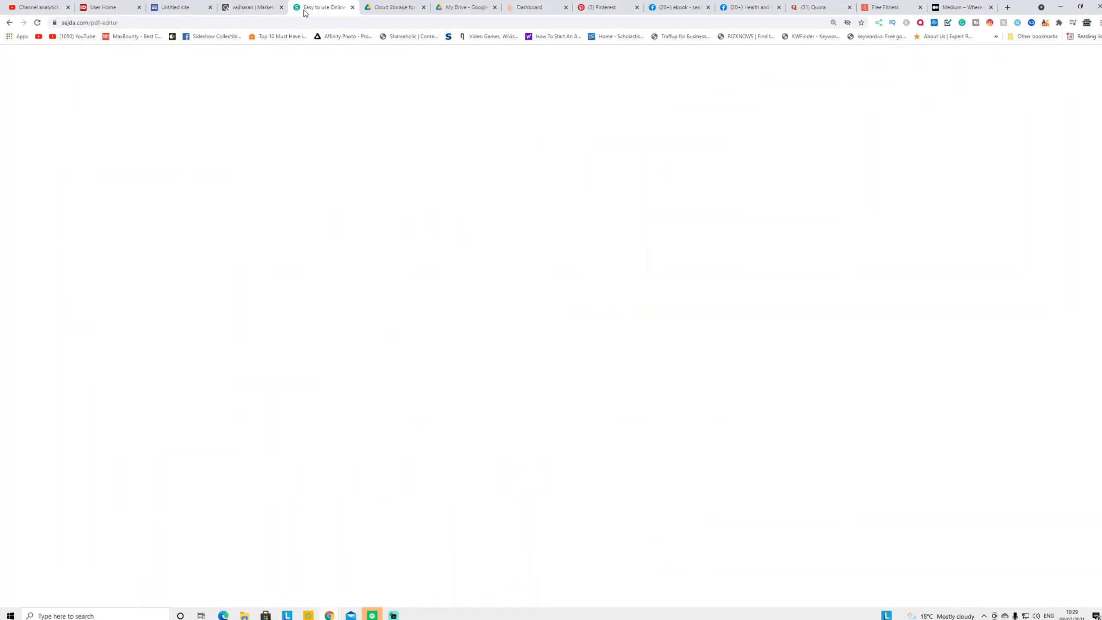
triple_click(354, 92)
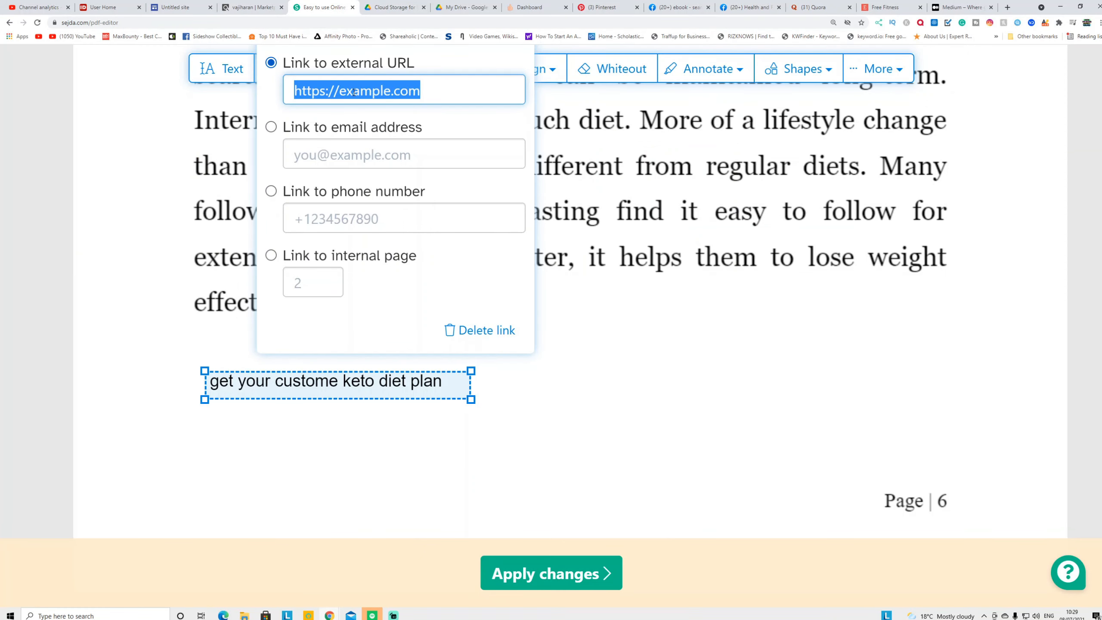
key(ctrl+v)
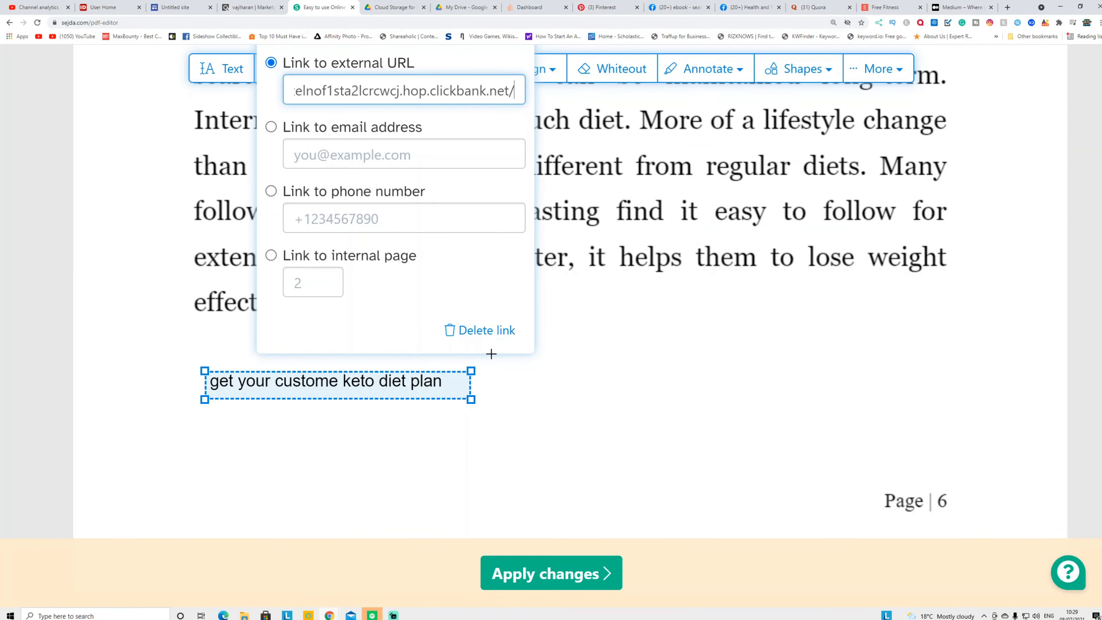
click(397, 413)
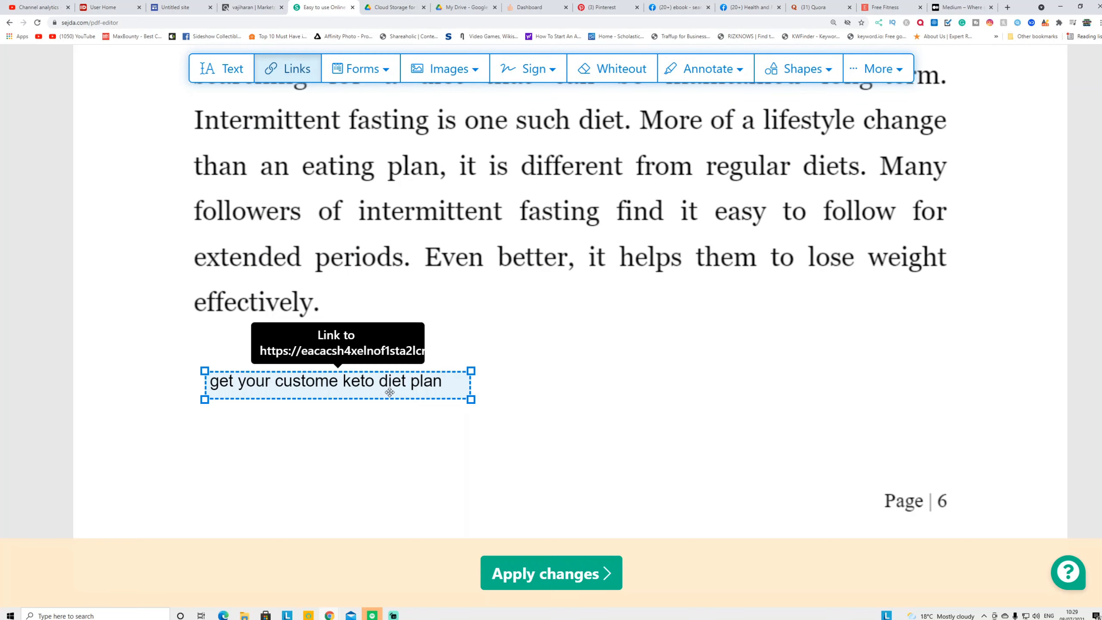
Apply the PDF edits and check the new link line on page 6 of the preview
click(580, 575)
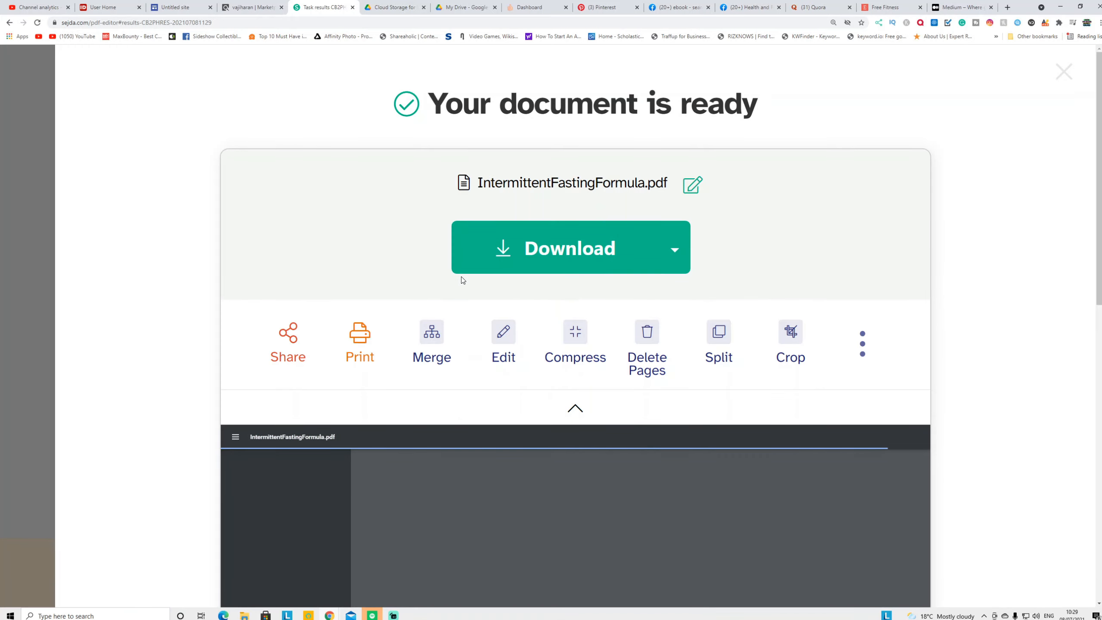
scroll(615, 477, down, 5)
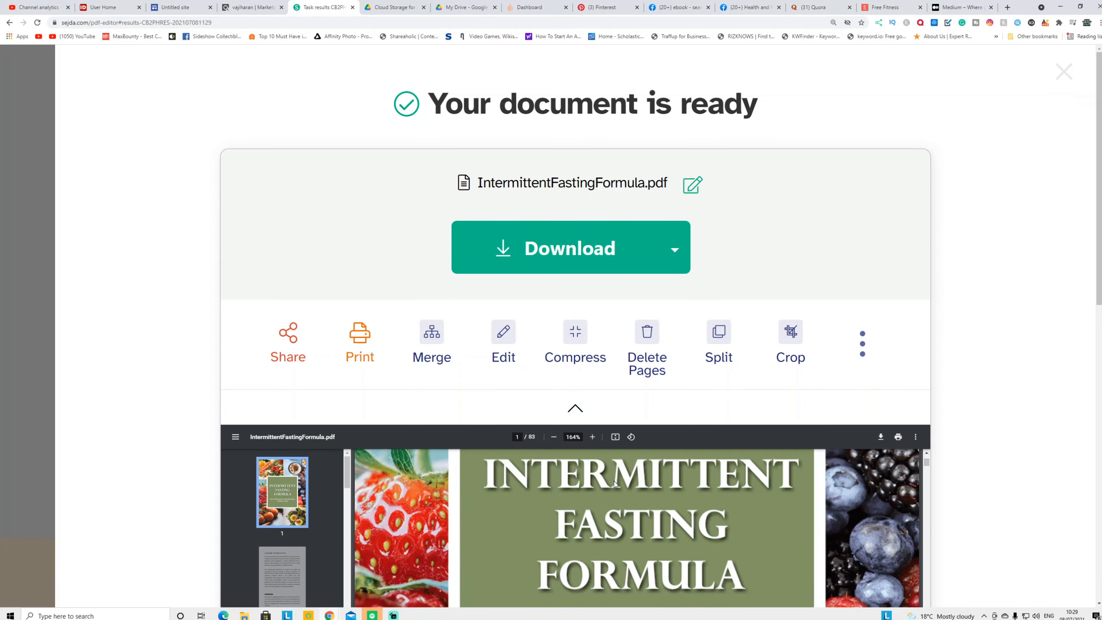
scroll(987, 456, down, 4)
scroll(987, 456, down, 3)
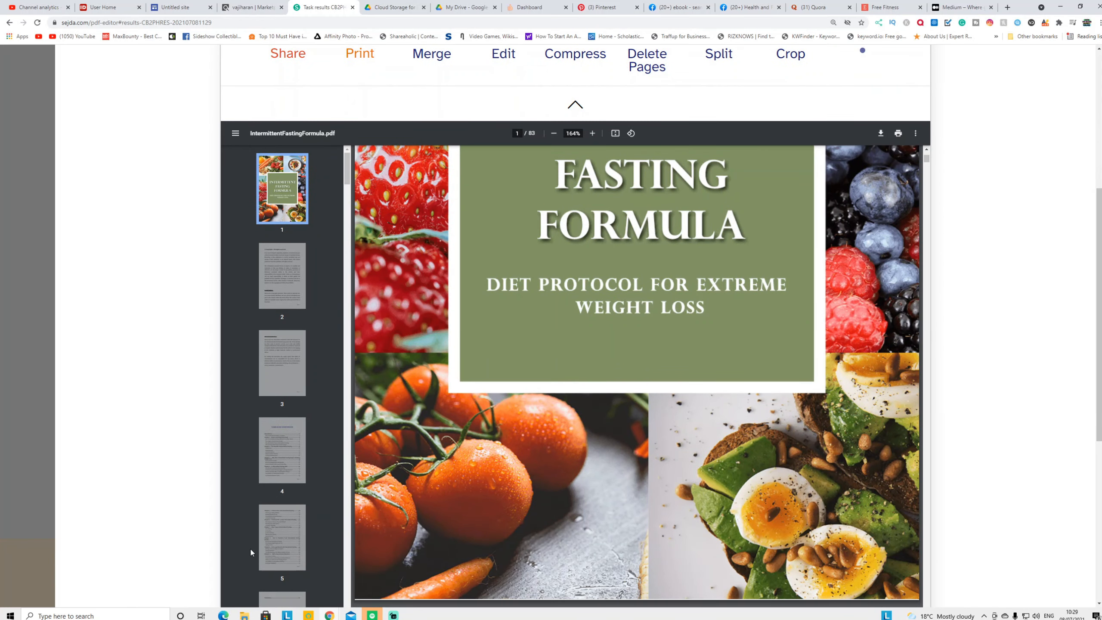
scroll(273, 555, down, 3)
scroll(273, 553, down, 2)
click(286, 507)
Download the edited IntermittentFastingFormula.pdf and bring up Google Drive
scroll(502, 475, down, 8)
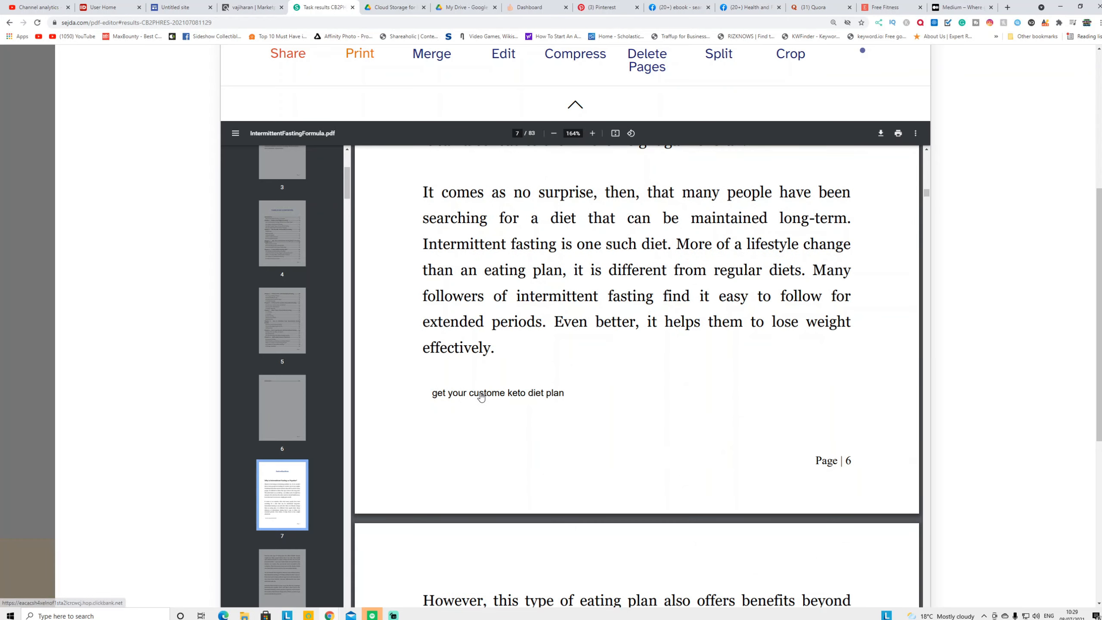
scroll(997, 286, up, 1)
scroll(996, 285, up, 4)
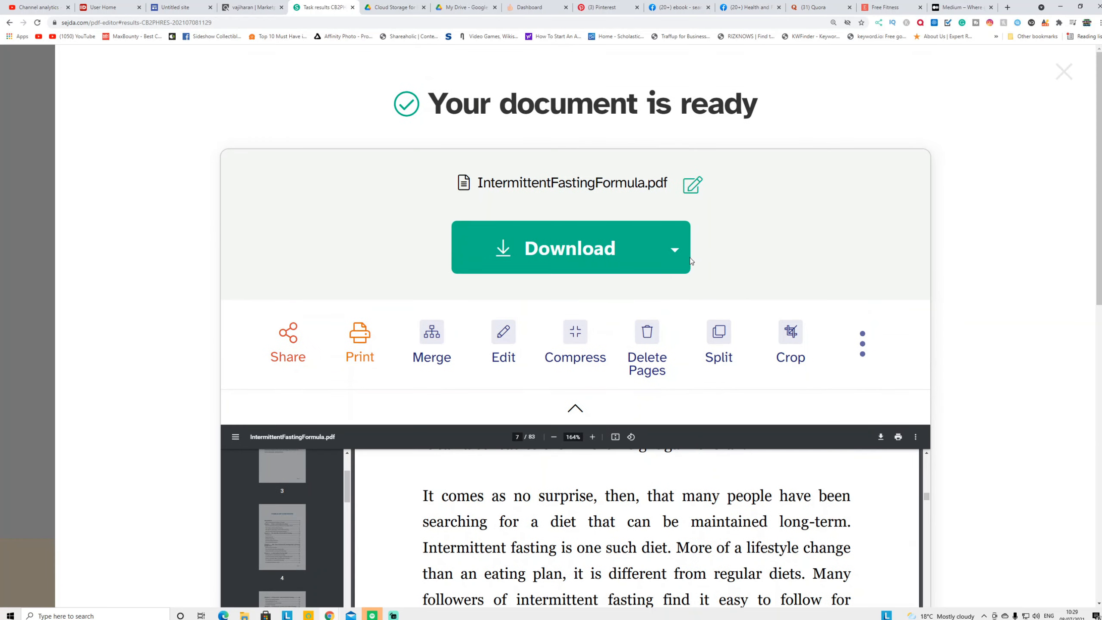
click(534, 249)
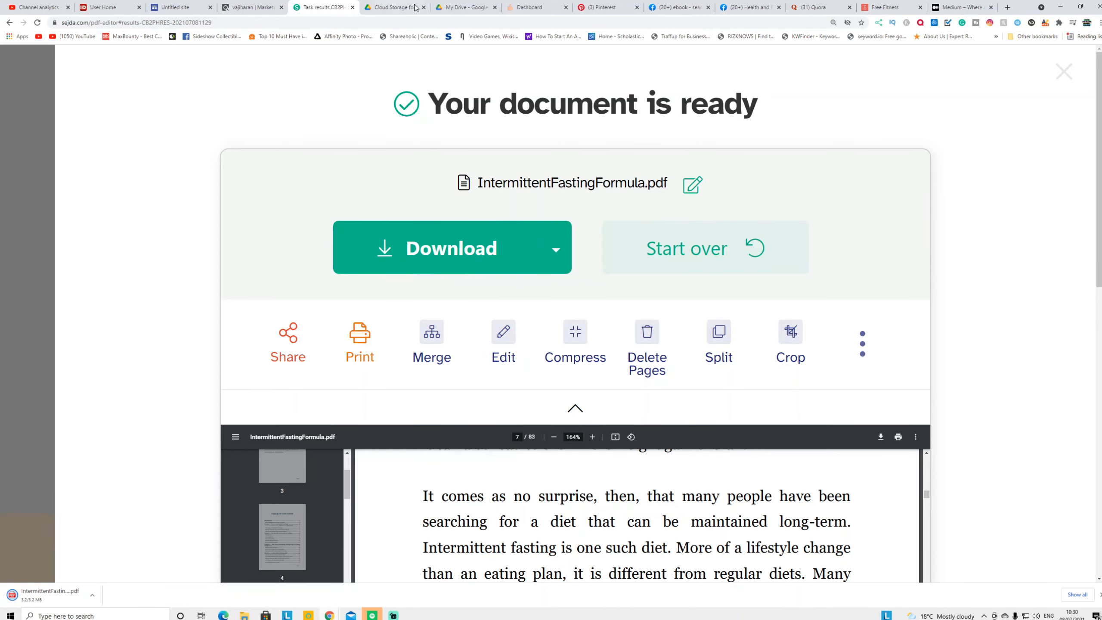
click(402, 13)
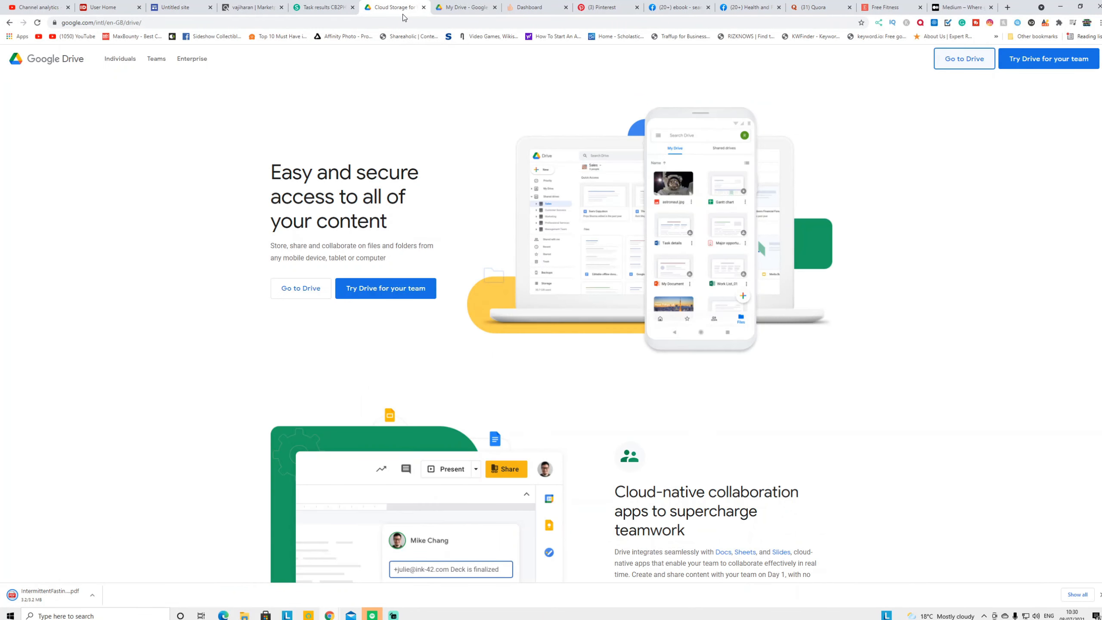
Upload IntermittentFastingFormula.pdf from Downloads to My Drive
click(463, 9)
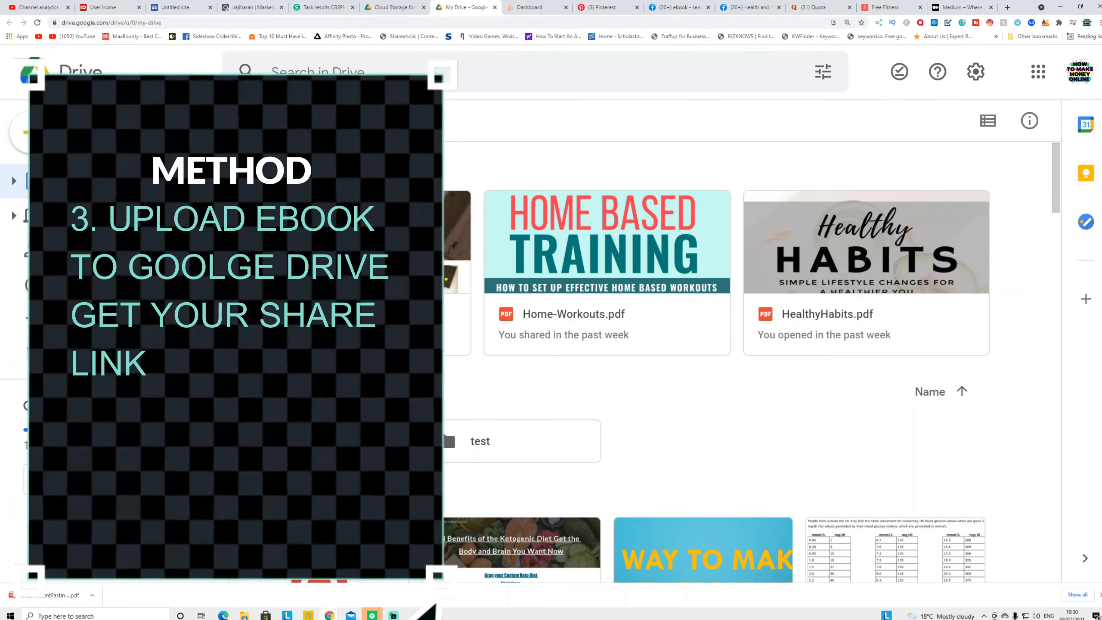
click(48, 125)
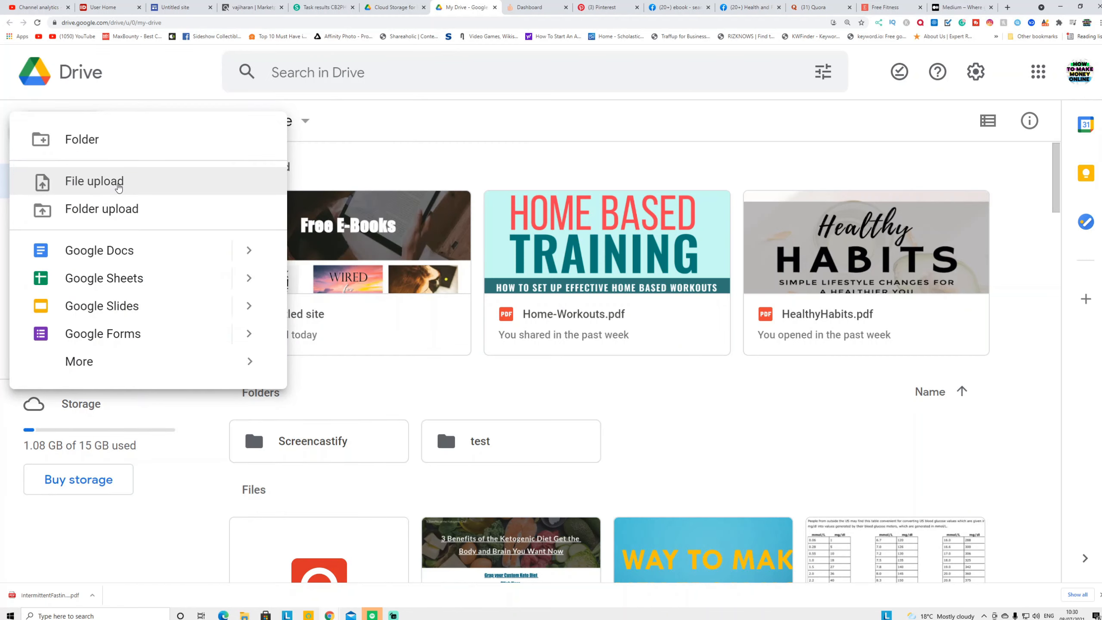
click(118, 186)
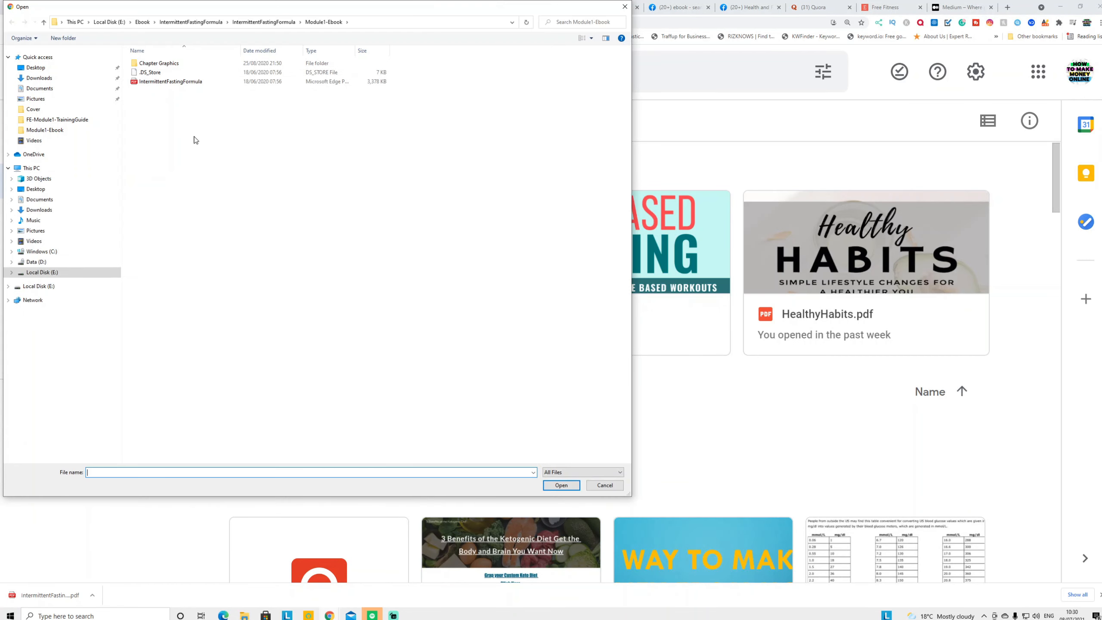
click(56, 80)
click(151, 89)
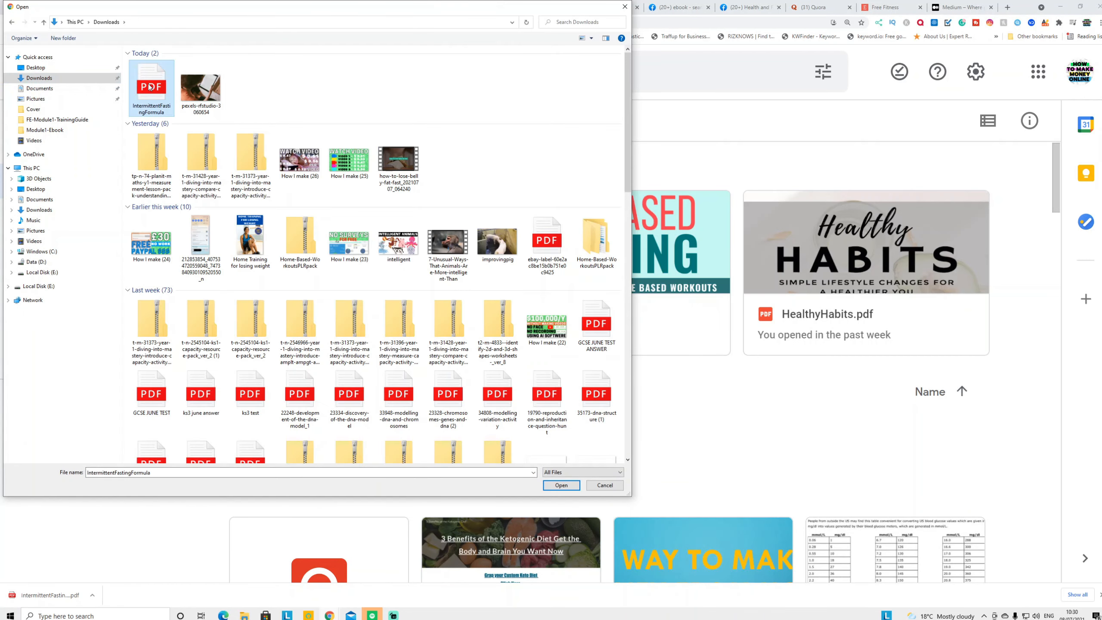
click(561, 484)
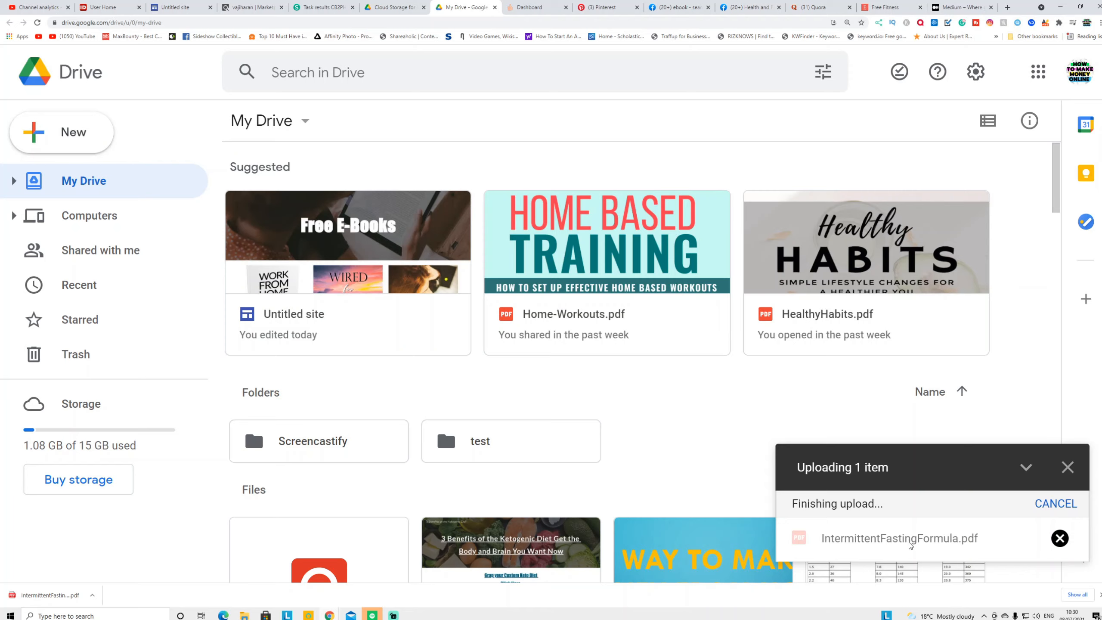
Share the uploaded PDF with anyone who has the link and copy its link
click(912, 541)
click(1081, 74)
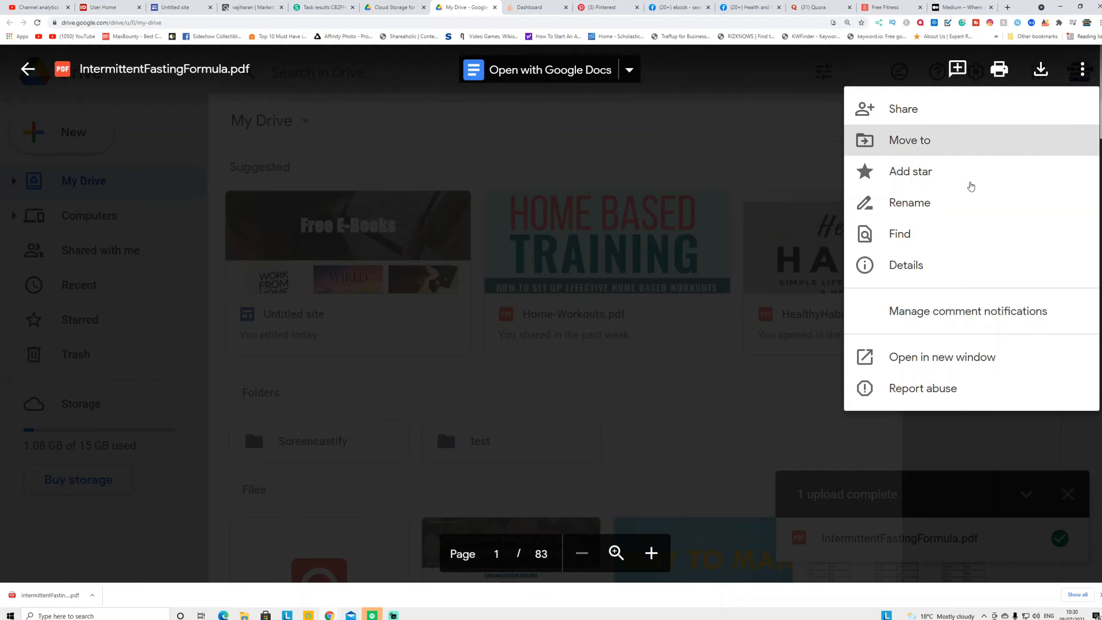
click(917, 120)
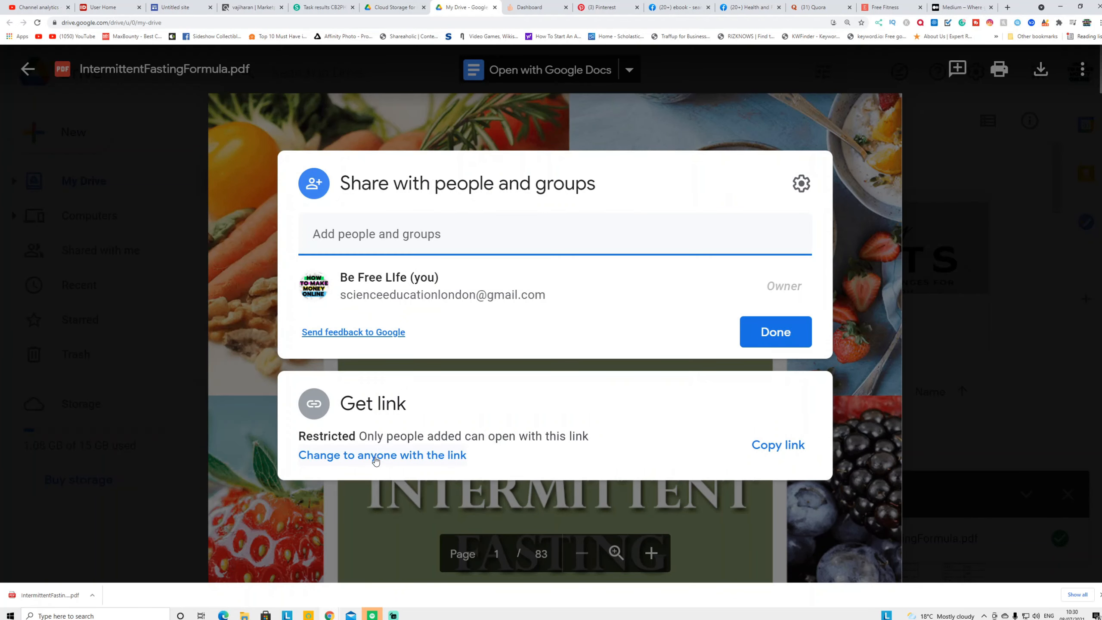
click(407, 456)
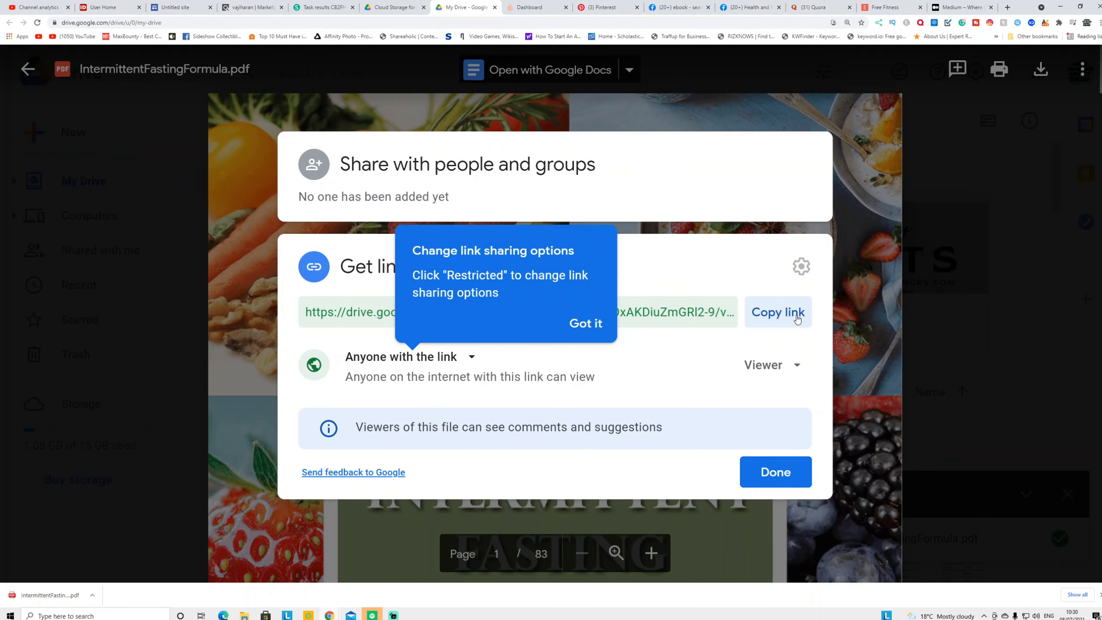
click(779, 318)
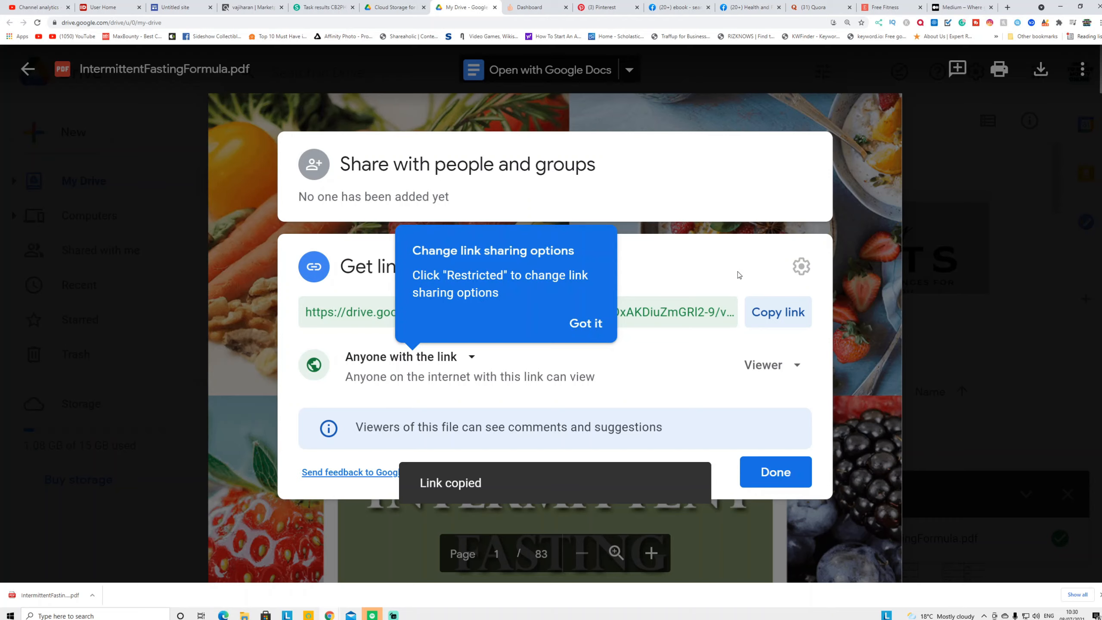
click(520, 5)
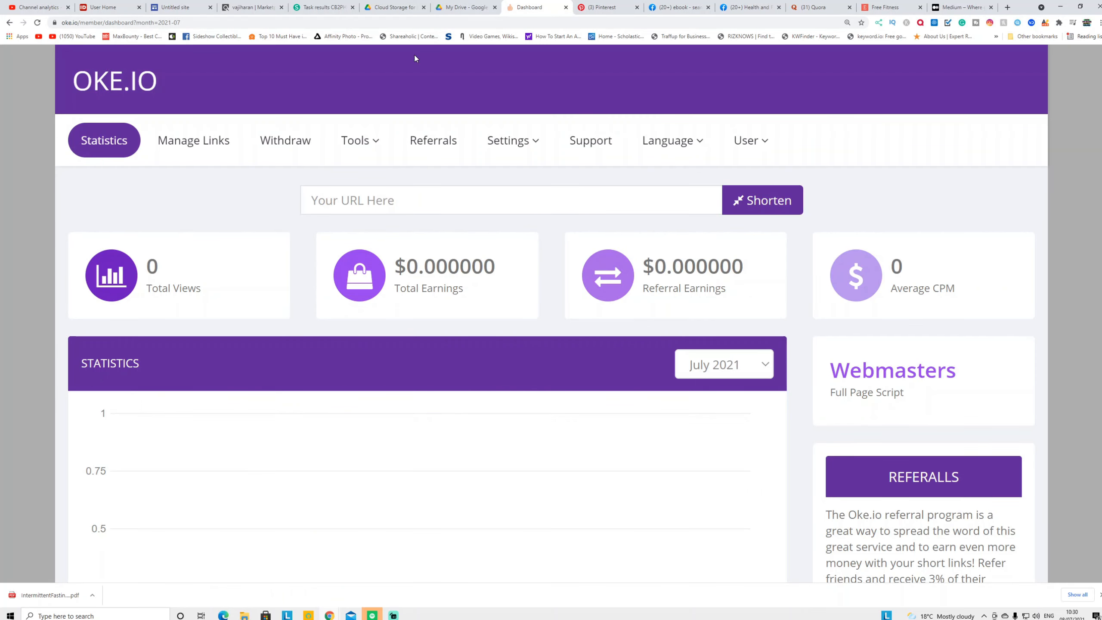
Capture a screen region with Print Screen, then bring up the Oke.io dashboard
key(Print)
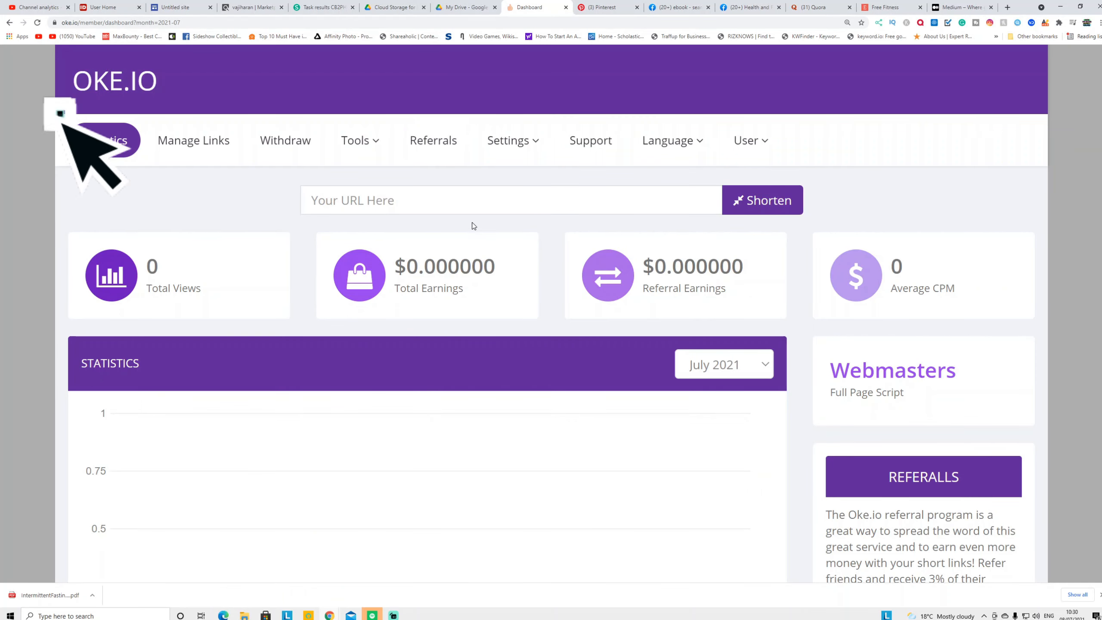
drag(53, 105, 403, 535)
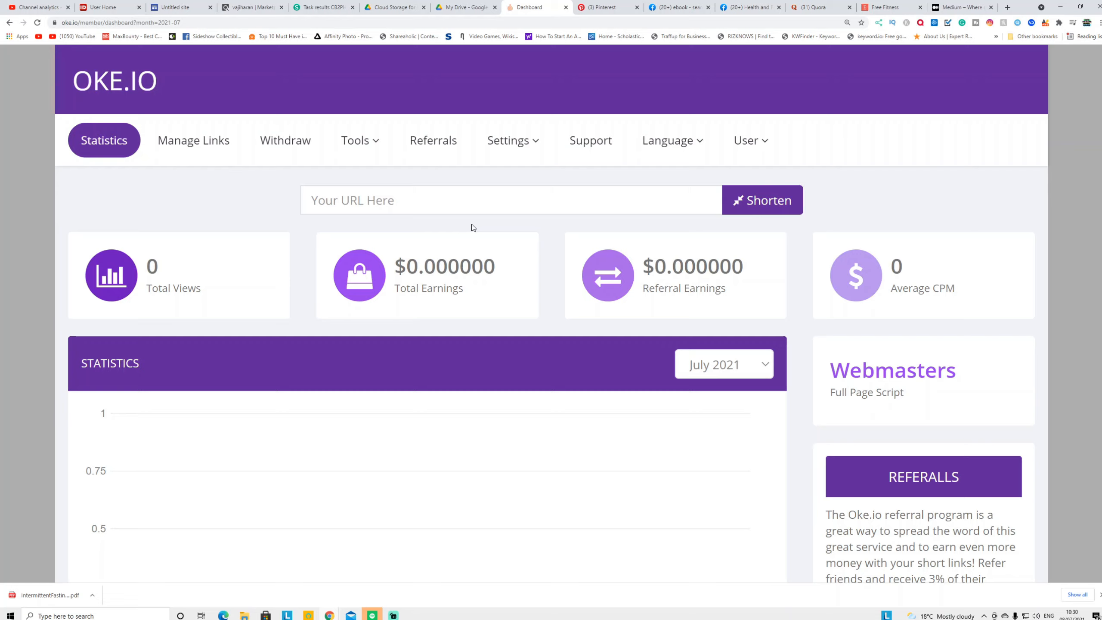
click(251, 7)
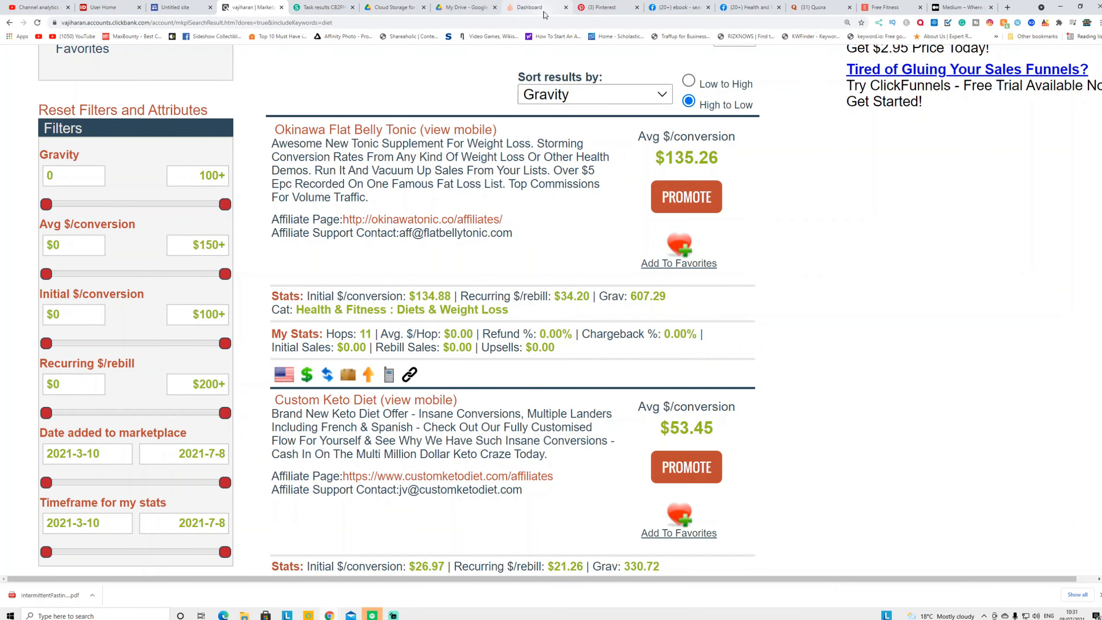
click(543, 14)
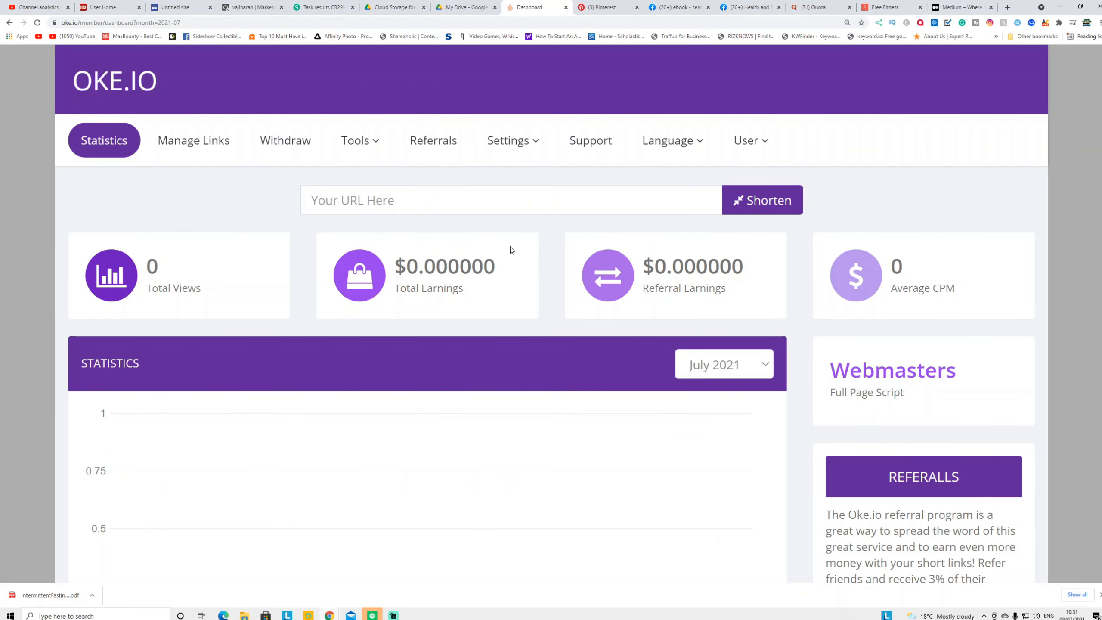
click(442, 207)
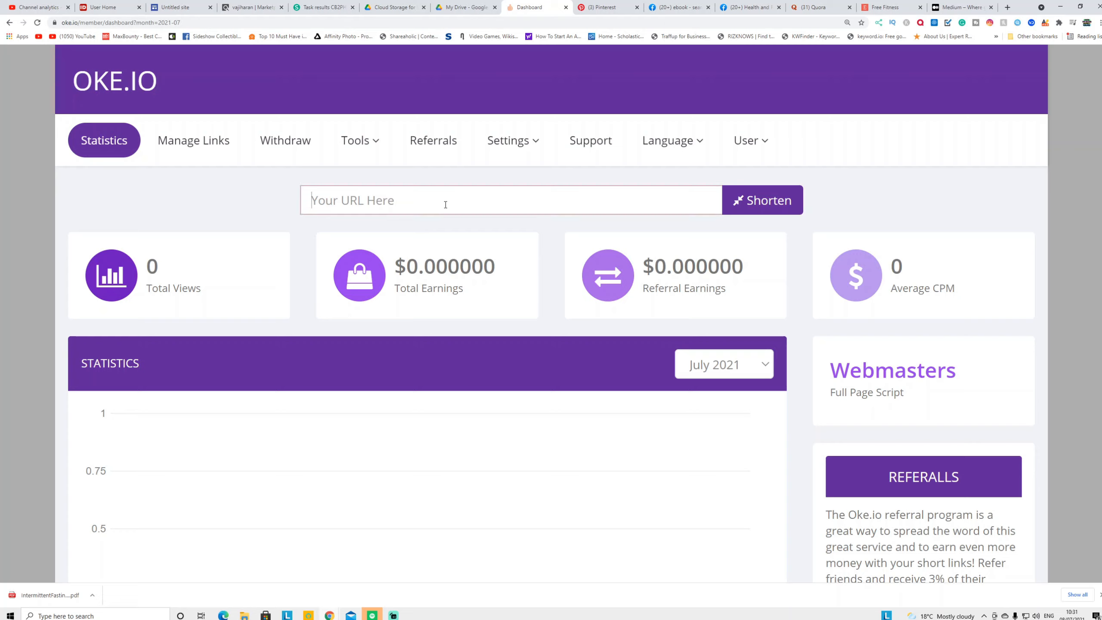
click(750, 203)
right_click(363, 239)
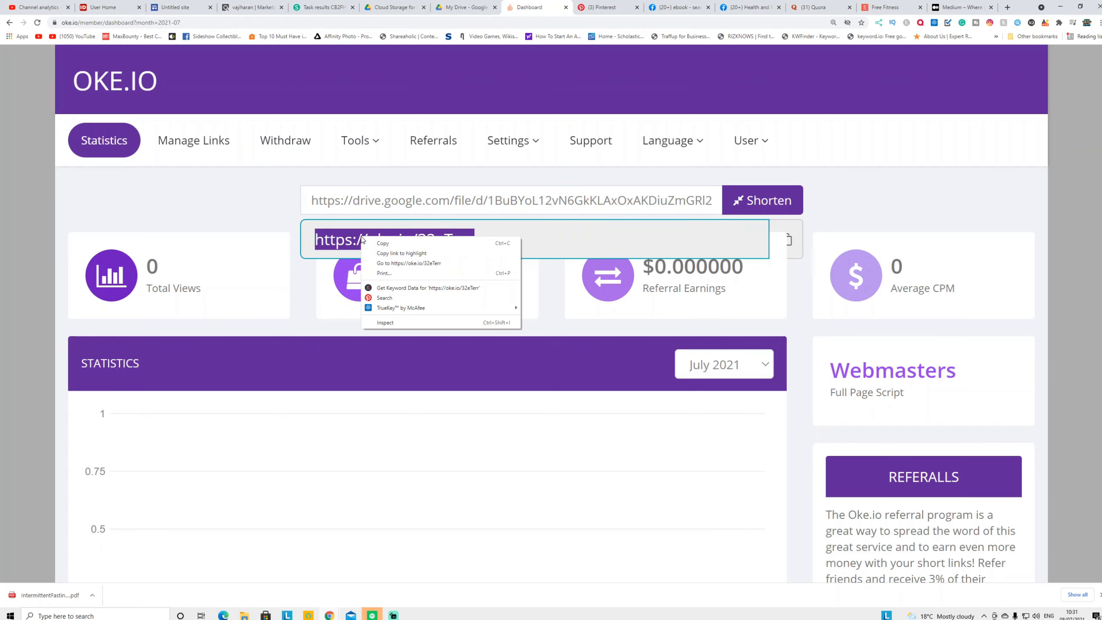
click(384, 243)
click(251, 8)
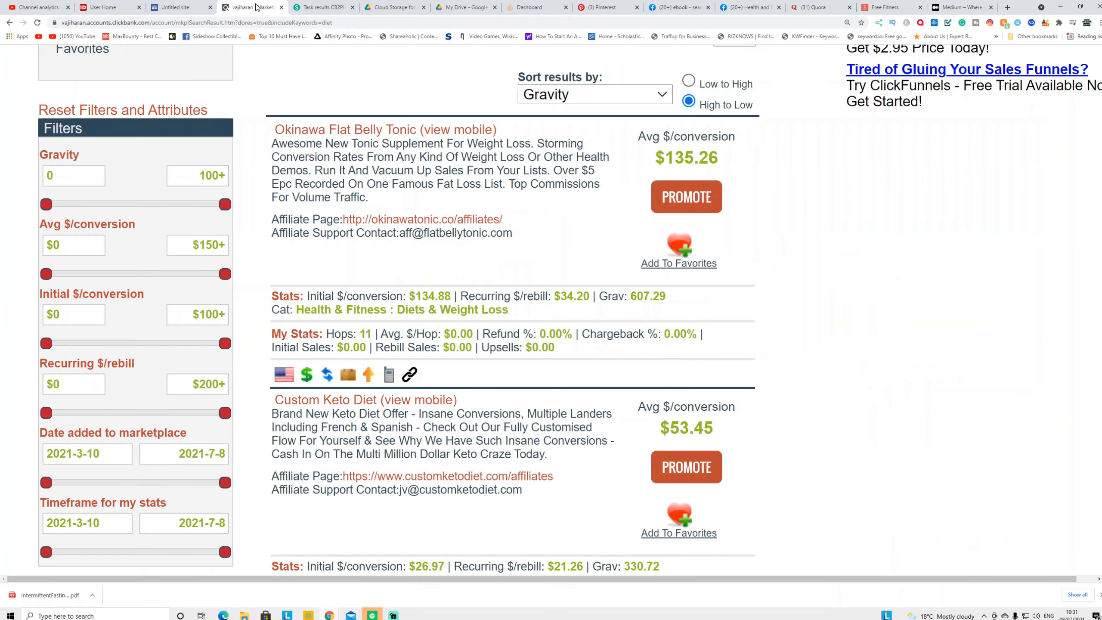
click(174, 6)
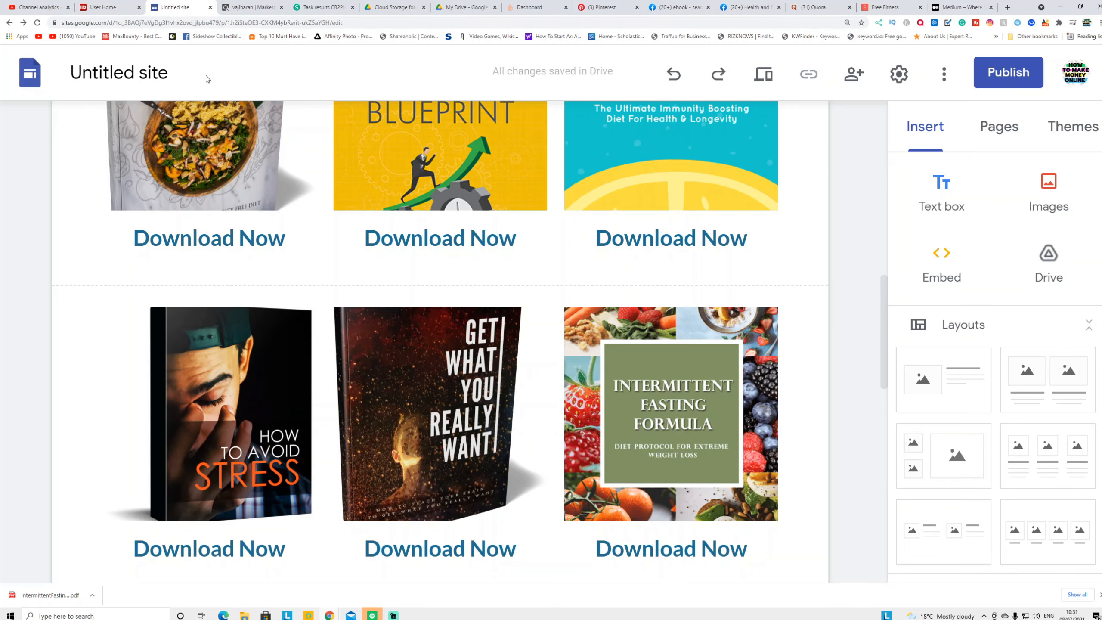
Link Intermittent Fasting Formula's 'Download Now' text to the Oke.io short link and publish the site as 'freebooktodownolad'
scroll(606, 417, down, 3)
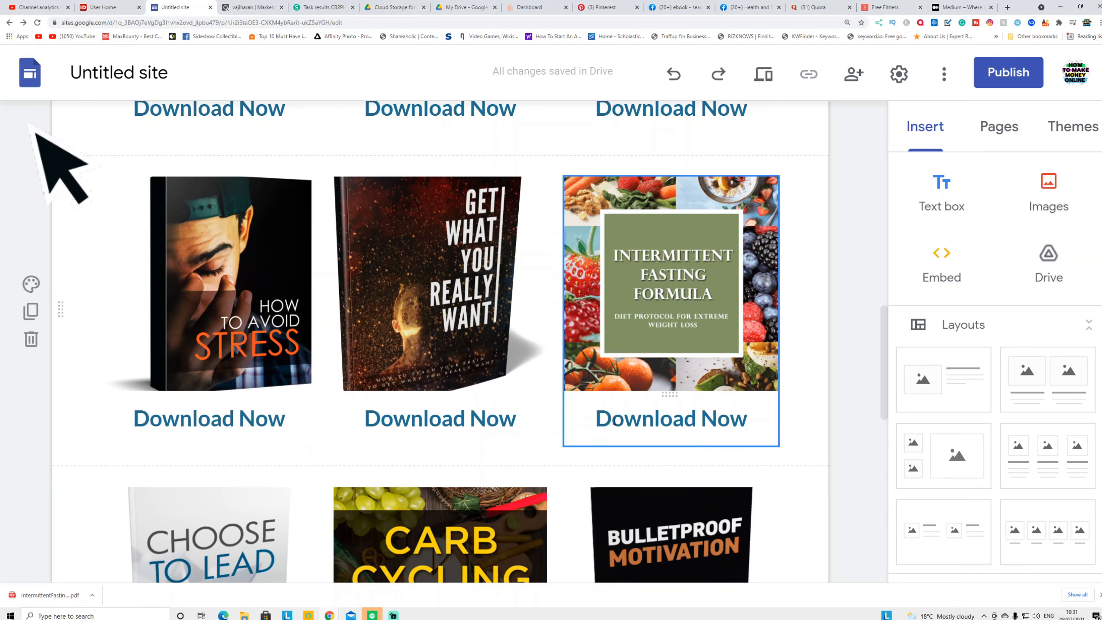
double_click(606, 418)
click(743, 419)
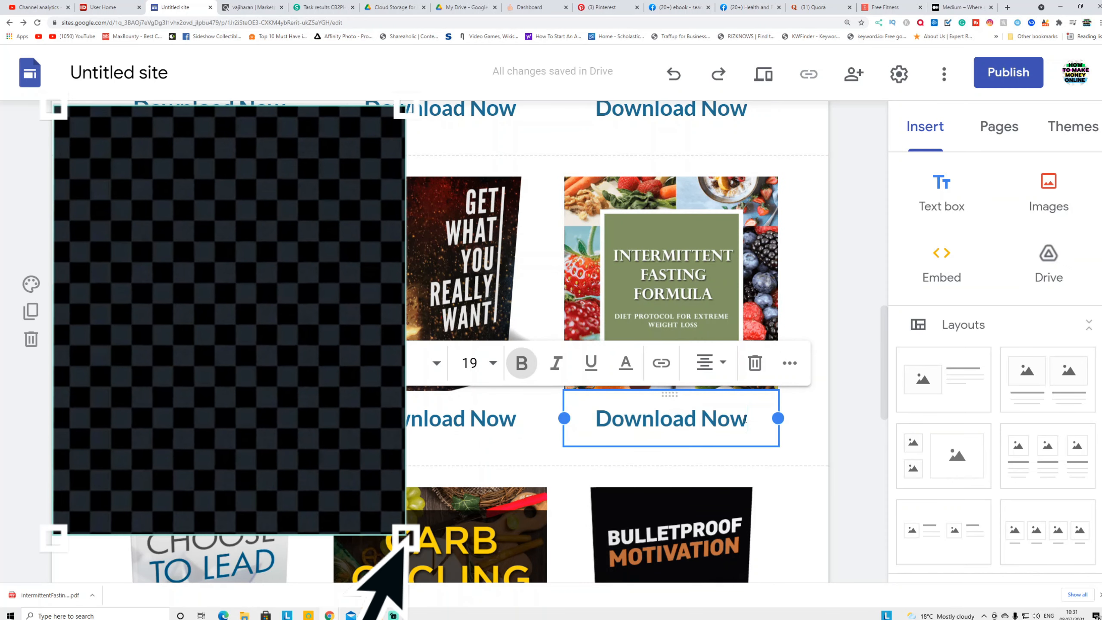
drag(743, 419, 594, 419)
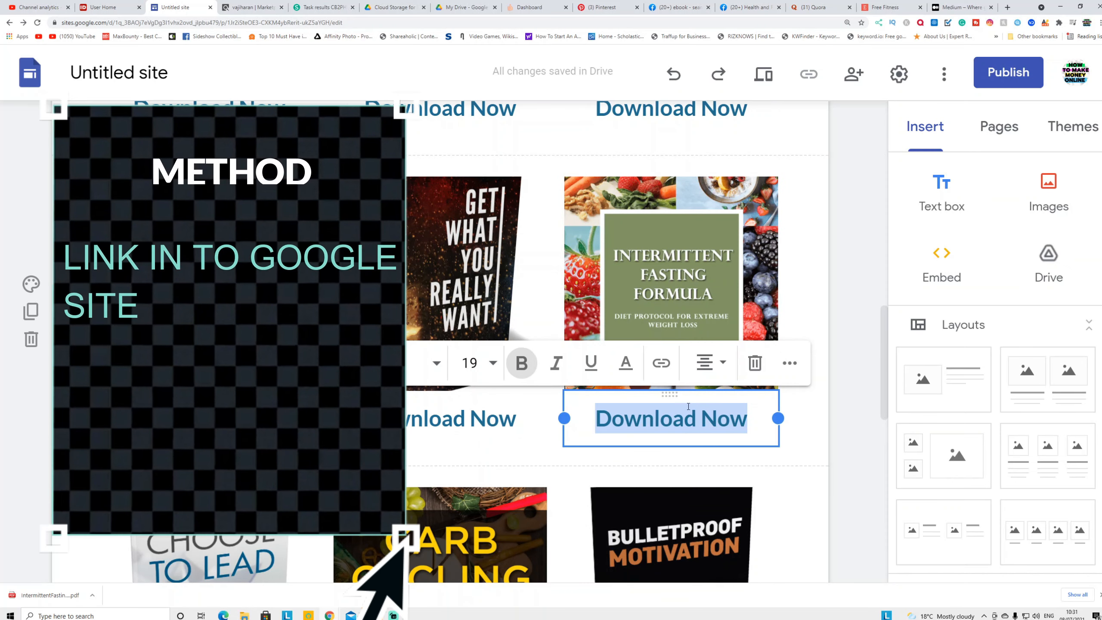
click(661, 368)
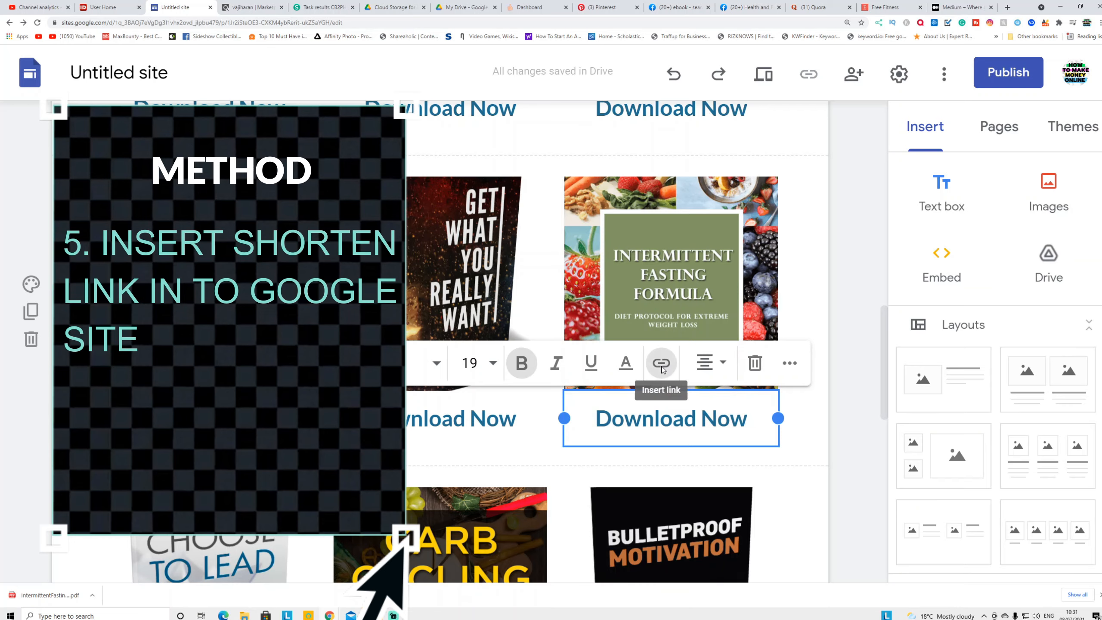
right_click(664, 522)
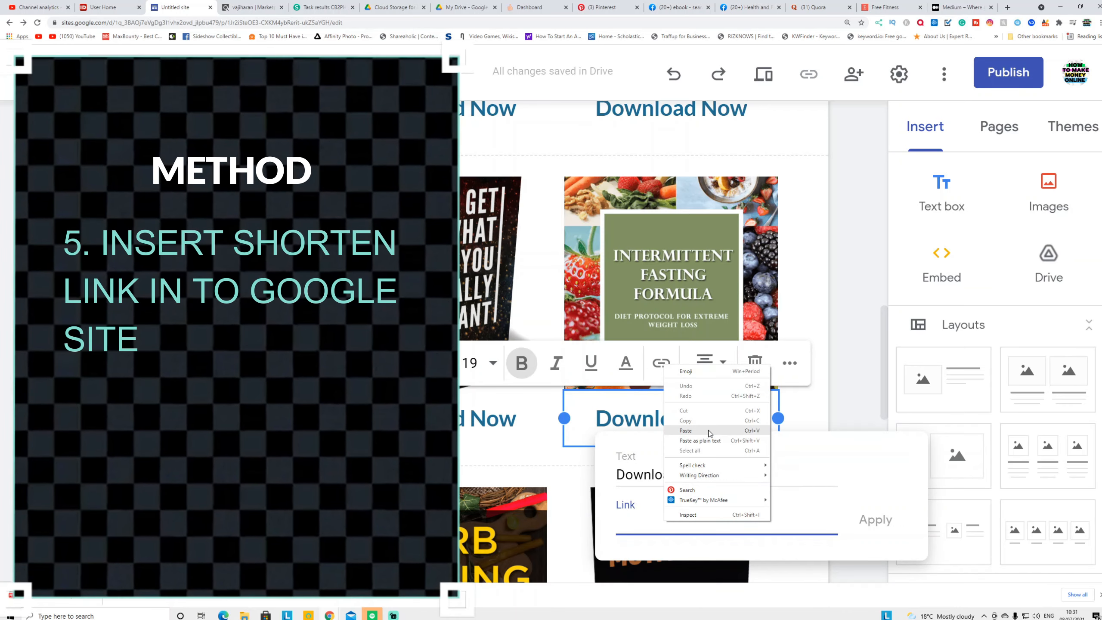
click(740, 430)
click(873, 523)
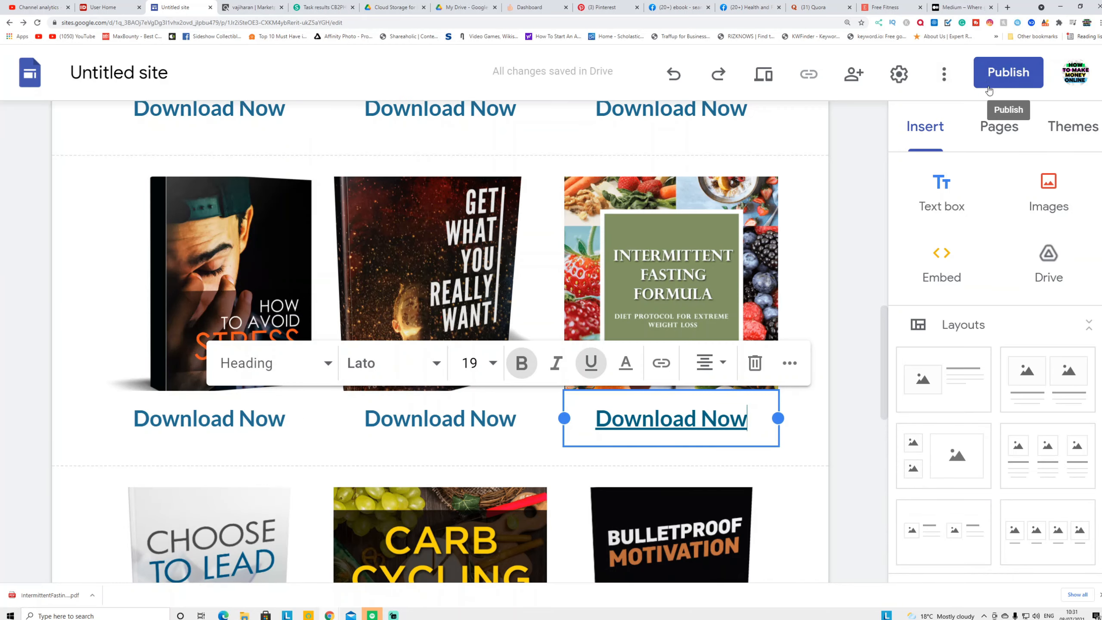
click(1007, 72)
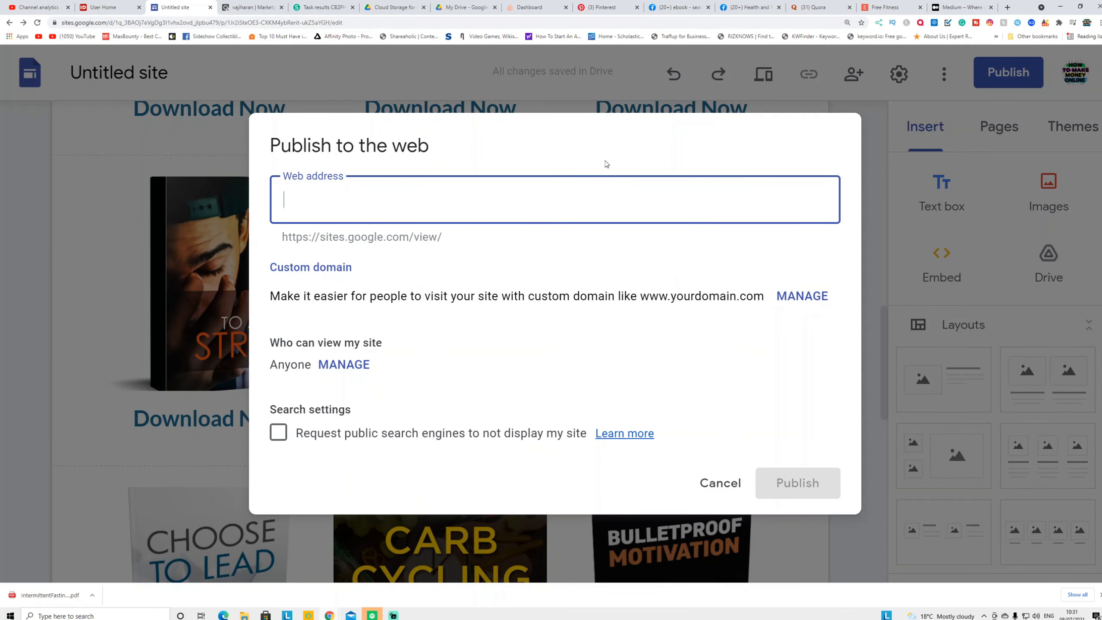
text(freebooktodownolad)
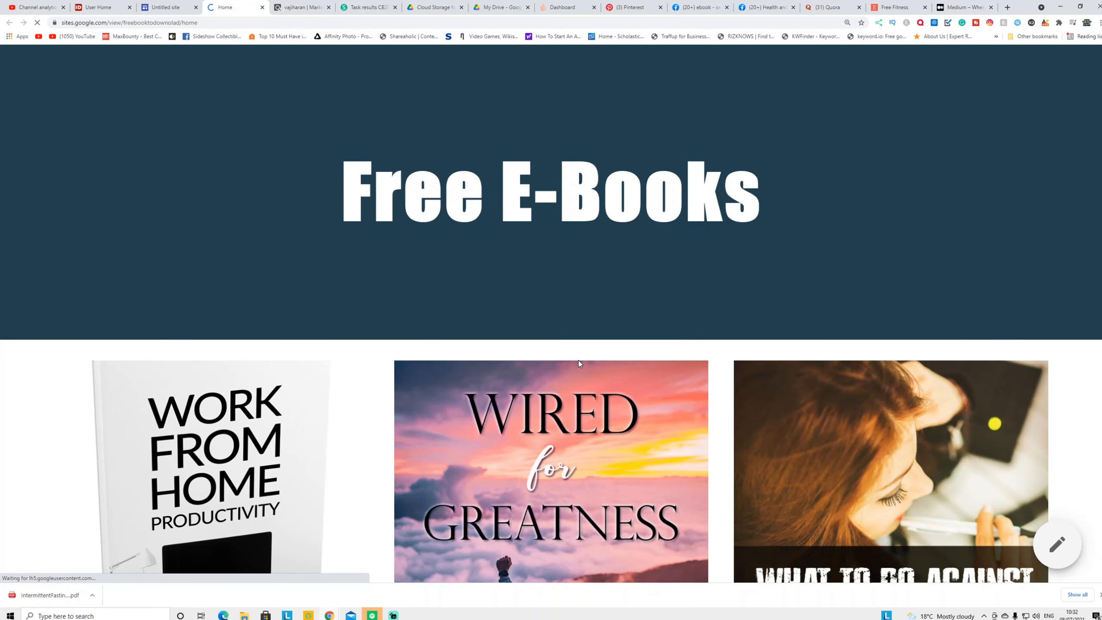
Scroll the live site and test the Intermittent Fasting Formula 'Download Now' link
scroll(572, 351, down, 20)
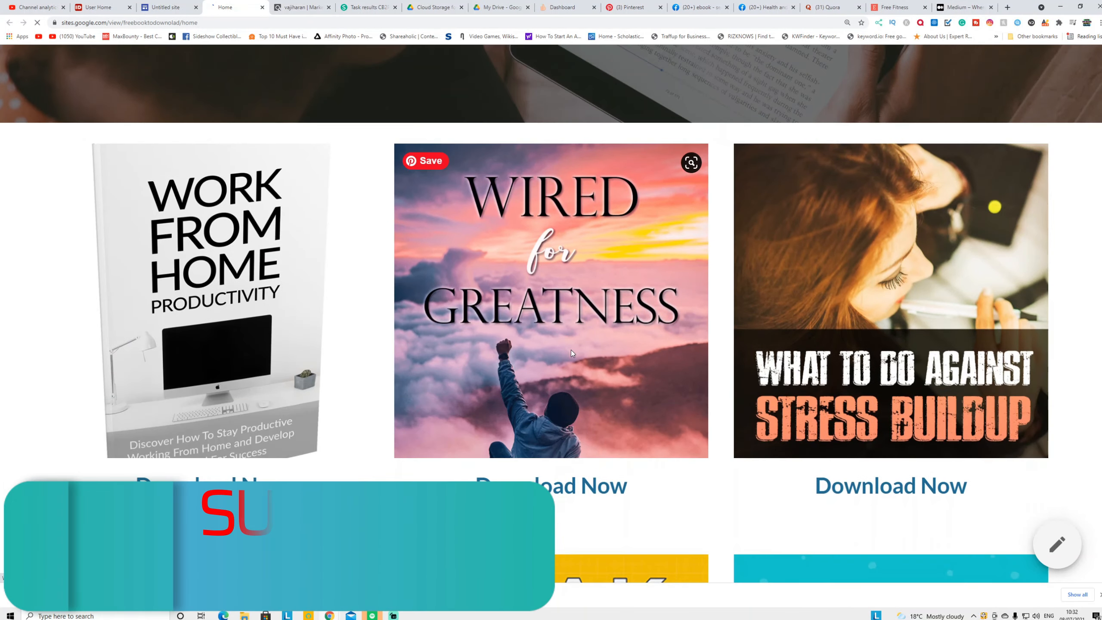
scroll(717, 311, down, 1)
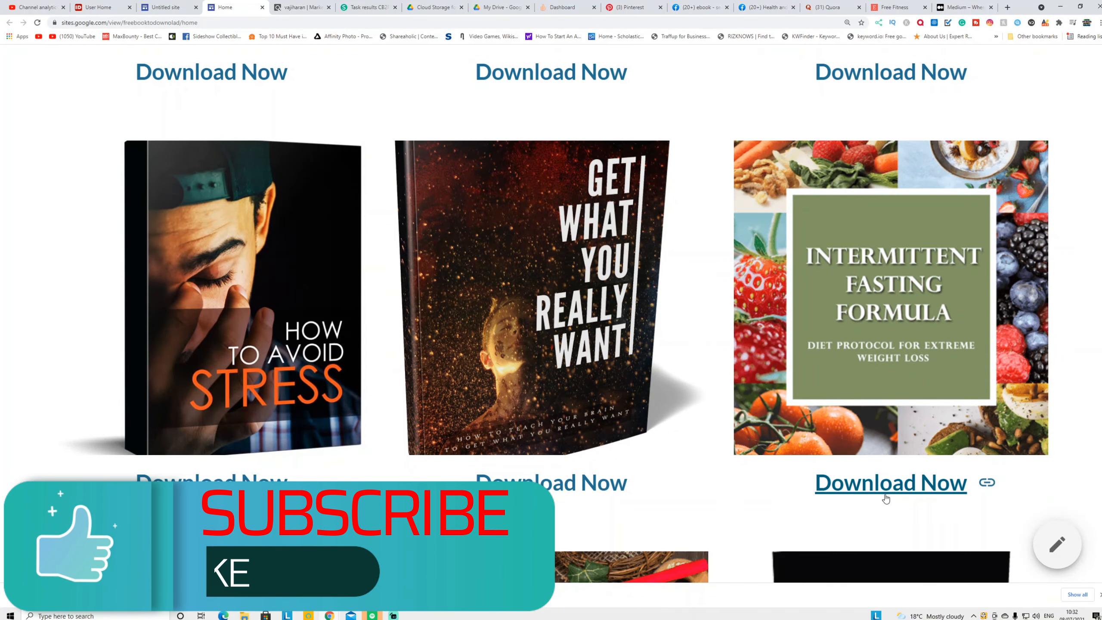
click(889, 489)
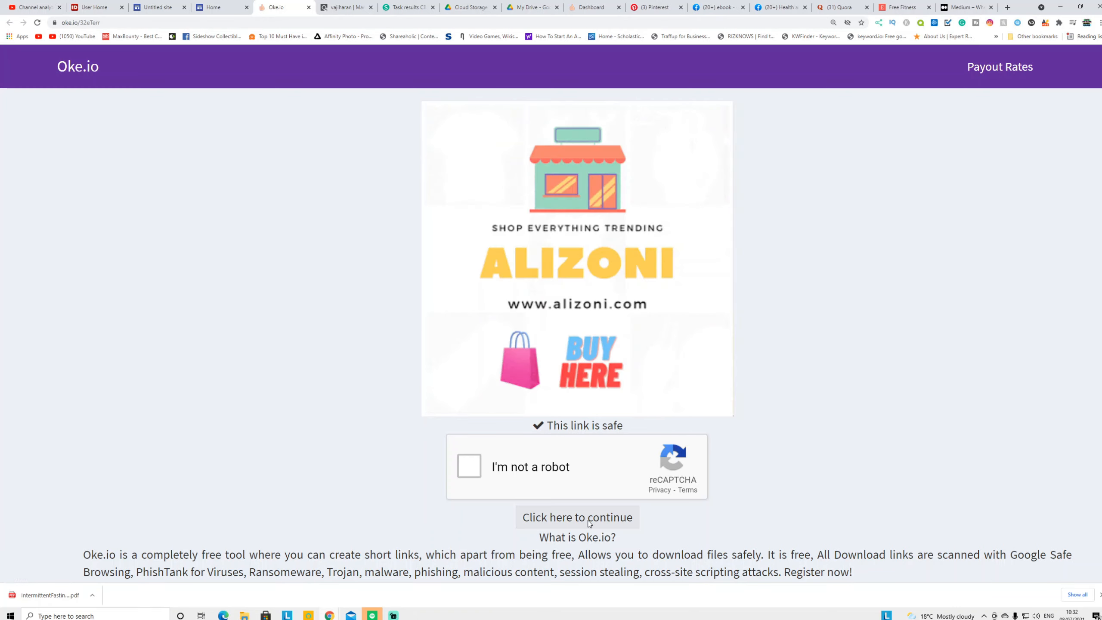
Close the Oke.io 'This link is safe' tab to return to the live site
click(309, 7)
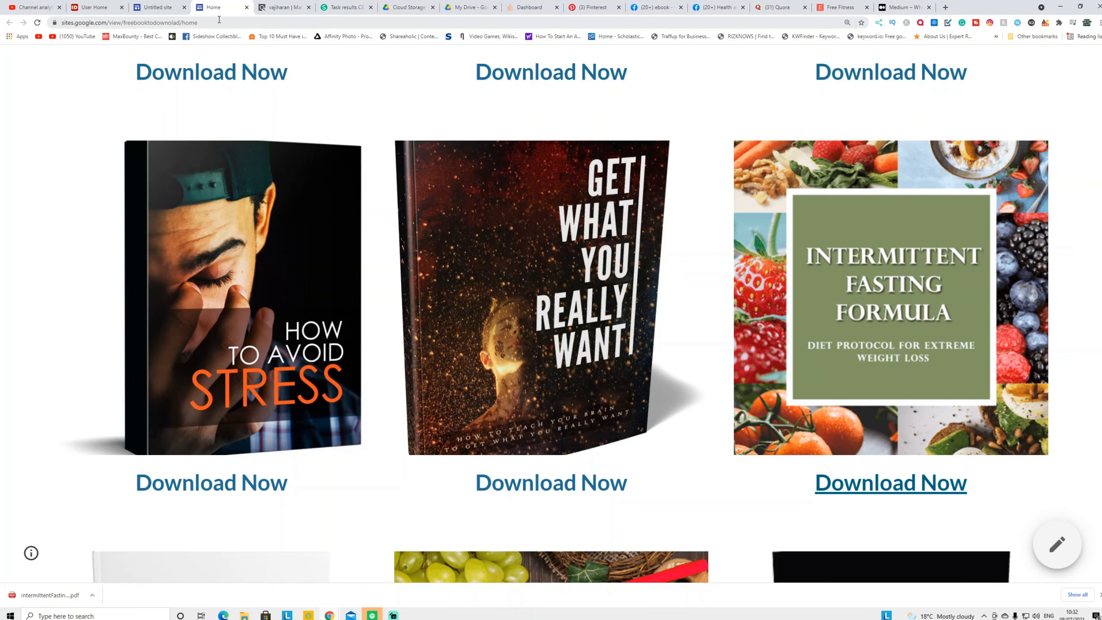
Copy the published site's web address from the address bar, then go to Pinterest's results
click(189, 24)
right_click(177, 22)
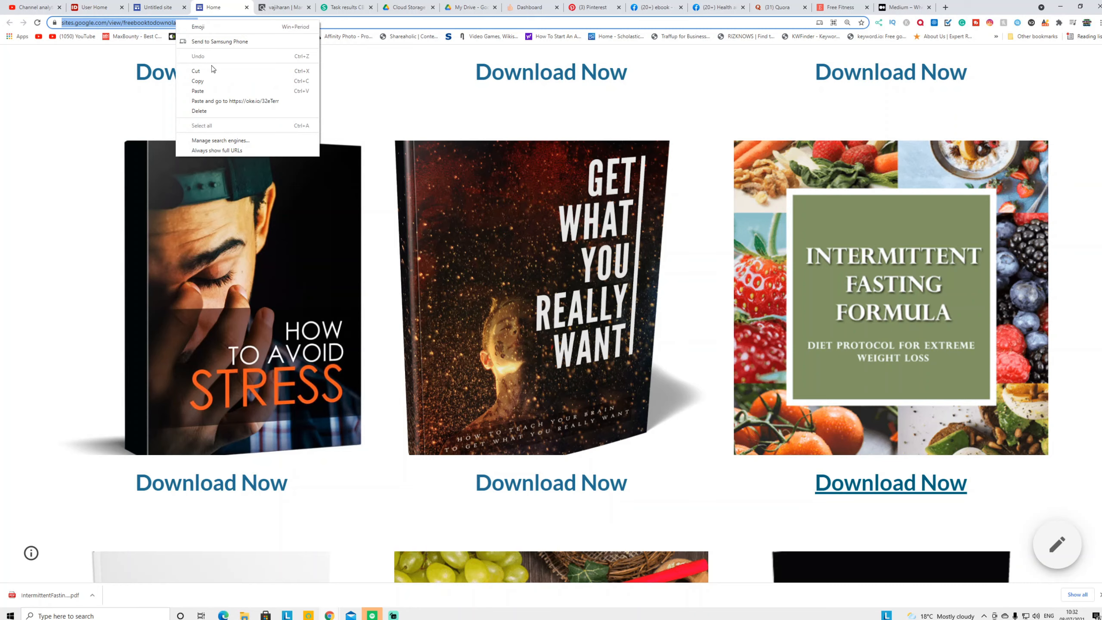
click(221, 84)
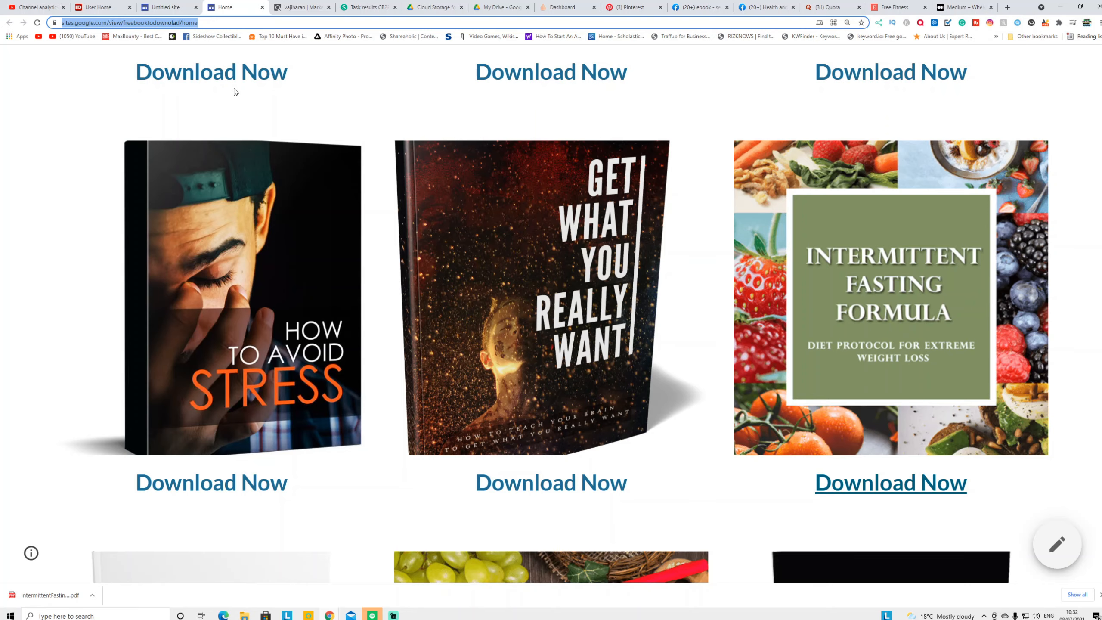
click(629, 7)
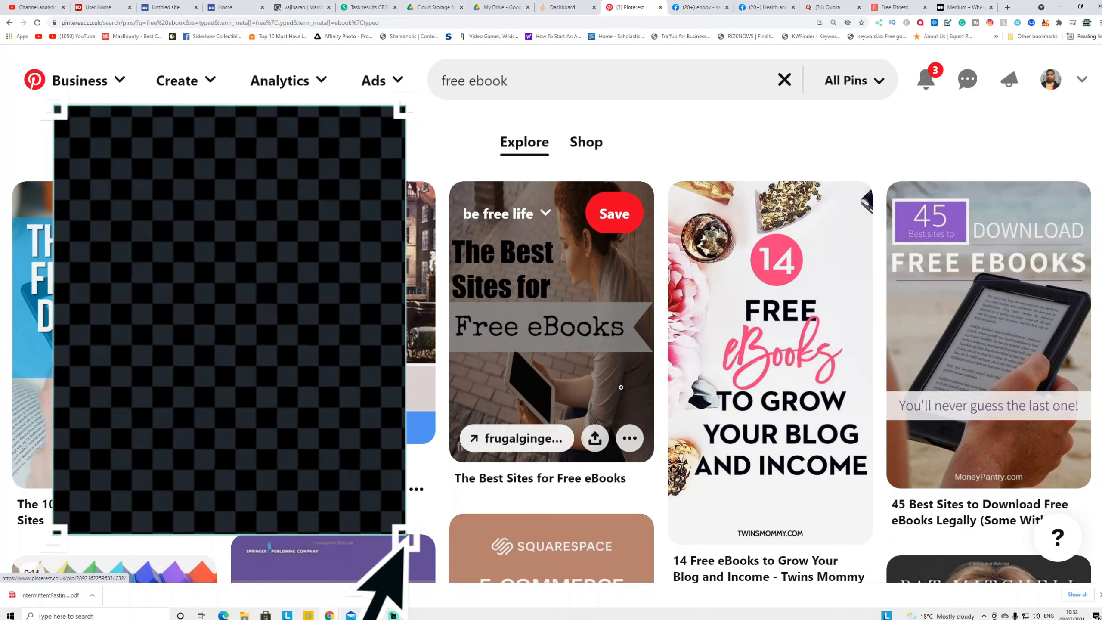
Browse the Pinterest free ebook results, check ClickBank and the site, then go to Facebook
scroll(621, 386, down, 5)
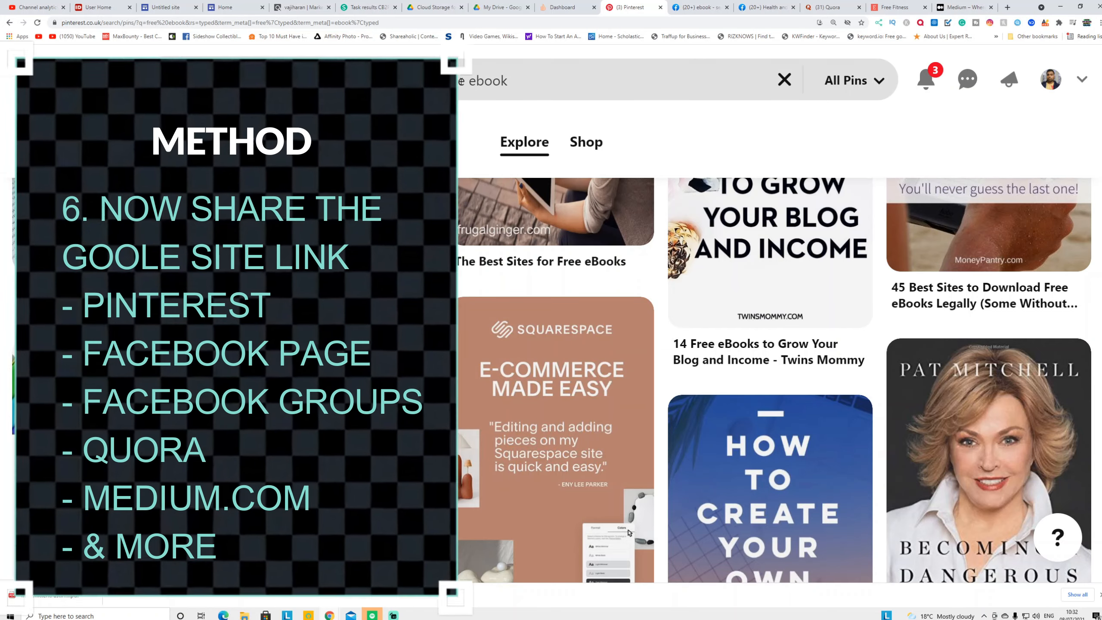
click(299, 7)
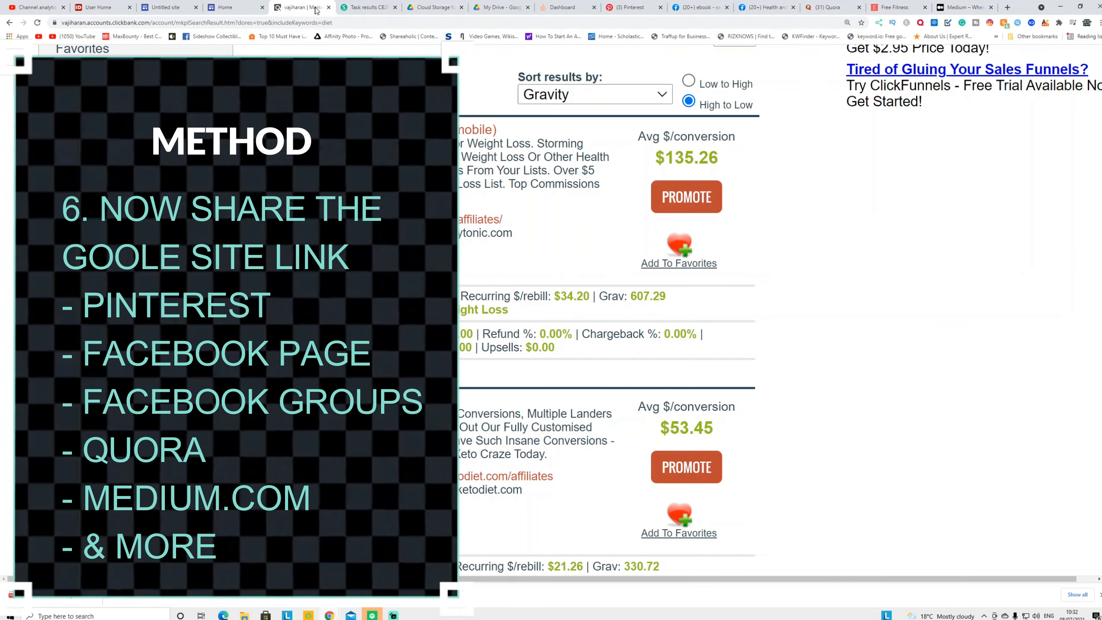
click(230, 8)
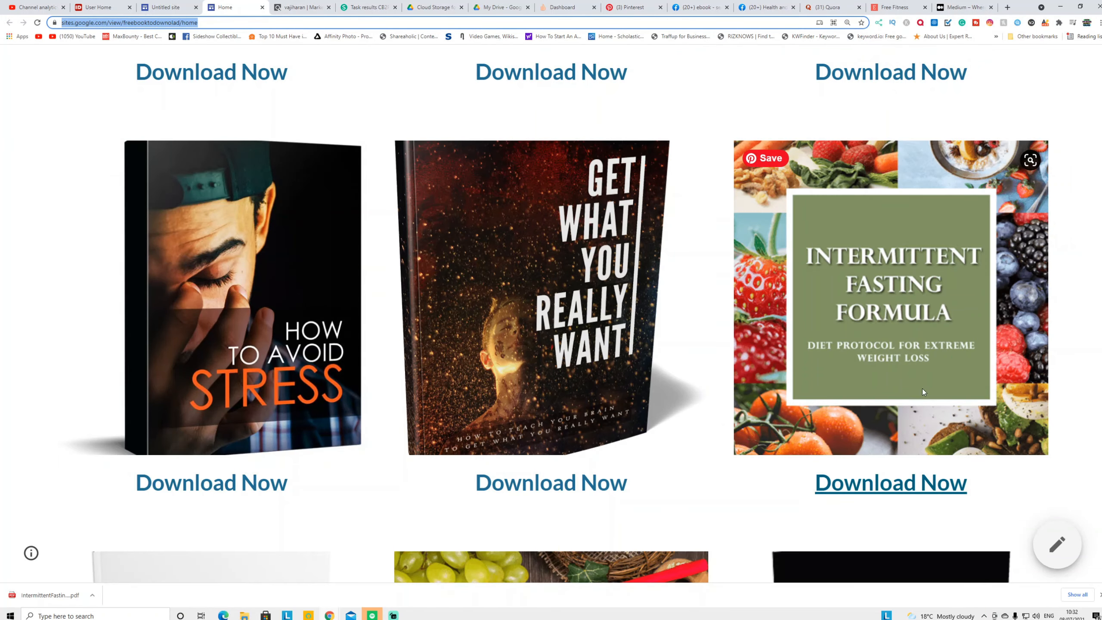
click(706, 7)
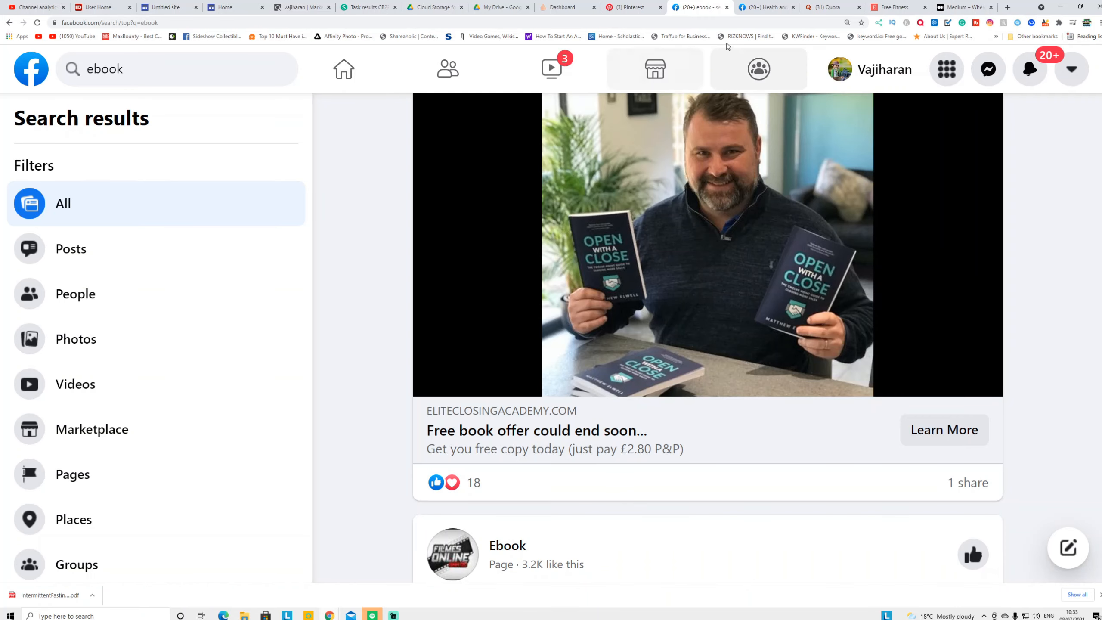
Compare Facebook's Health and Fitness page results with the ebook site, then move on to Quora
click(766, 7)
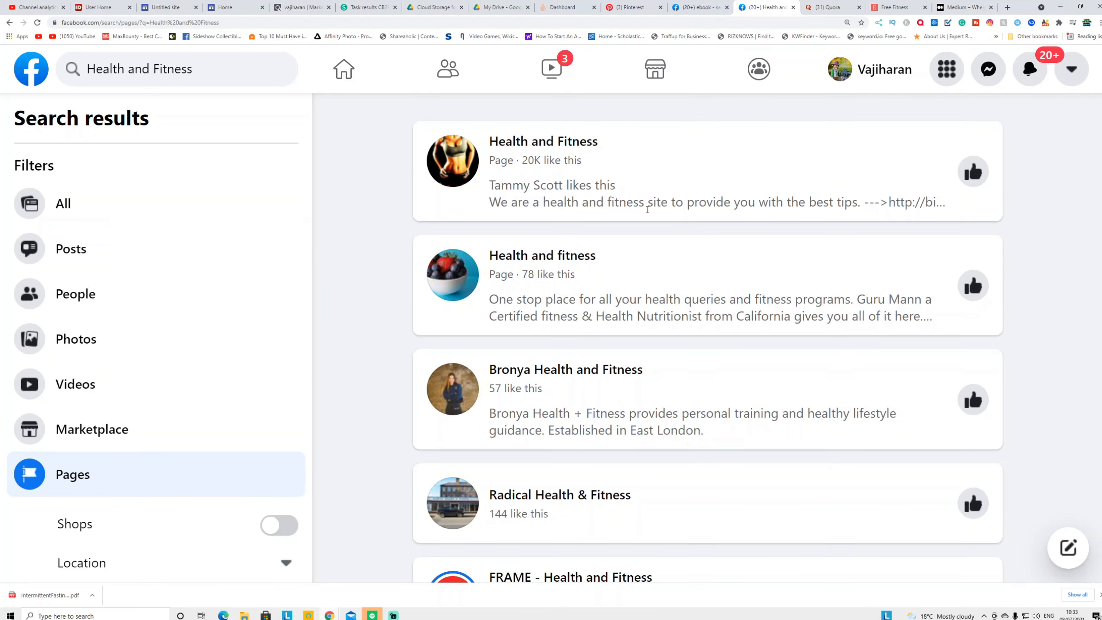
click(228, 7)
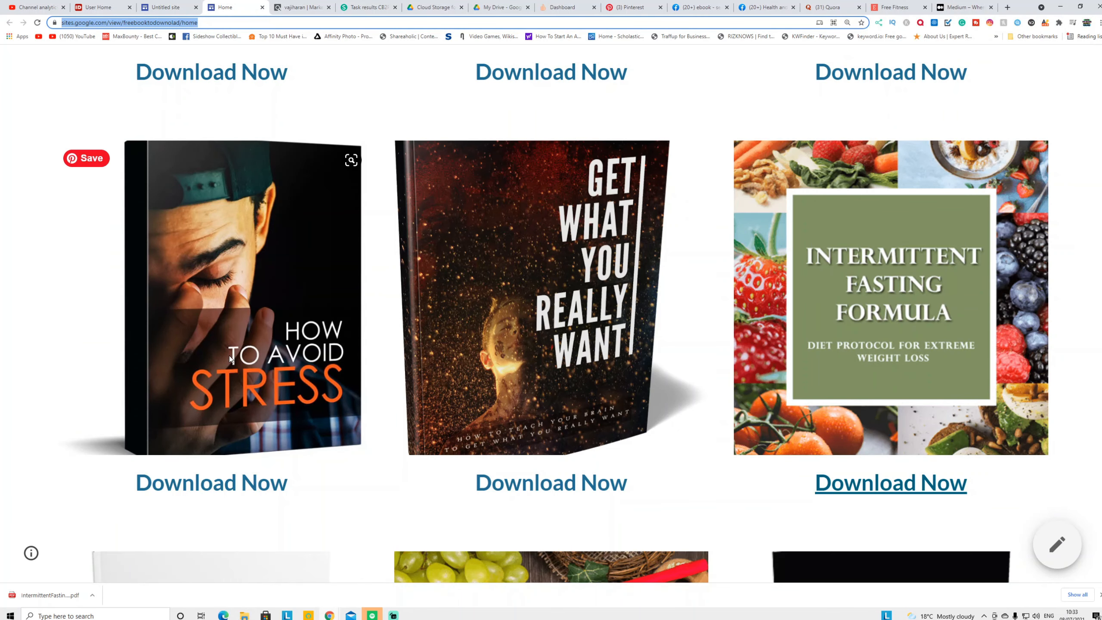
scroll(800, 393, down, 8)
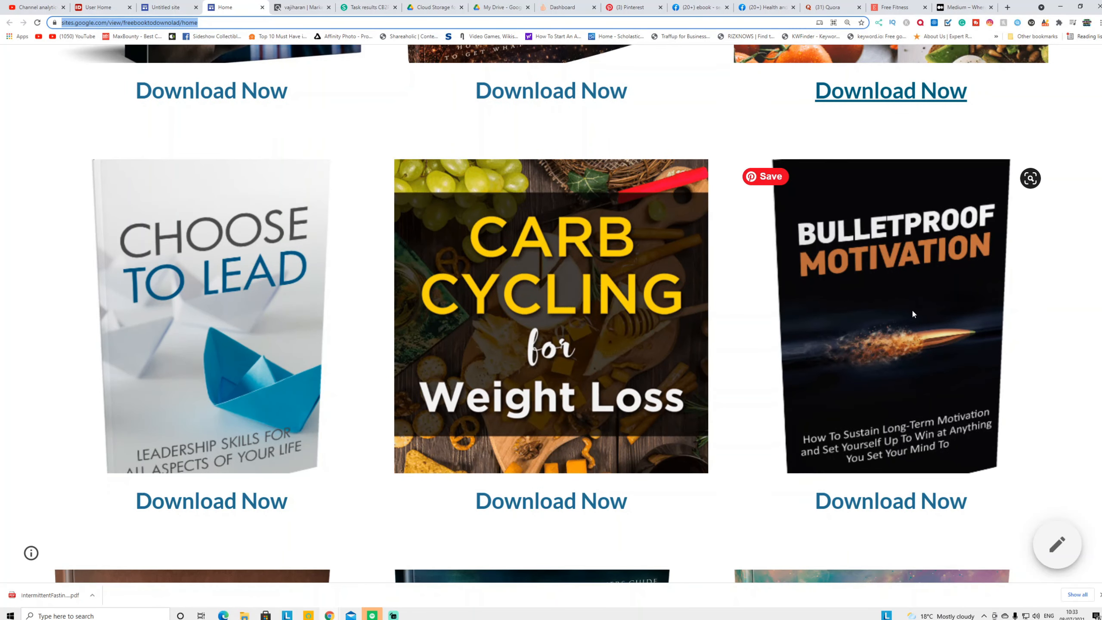
scroll(912, 310, down, 6)
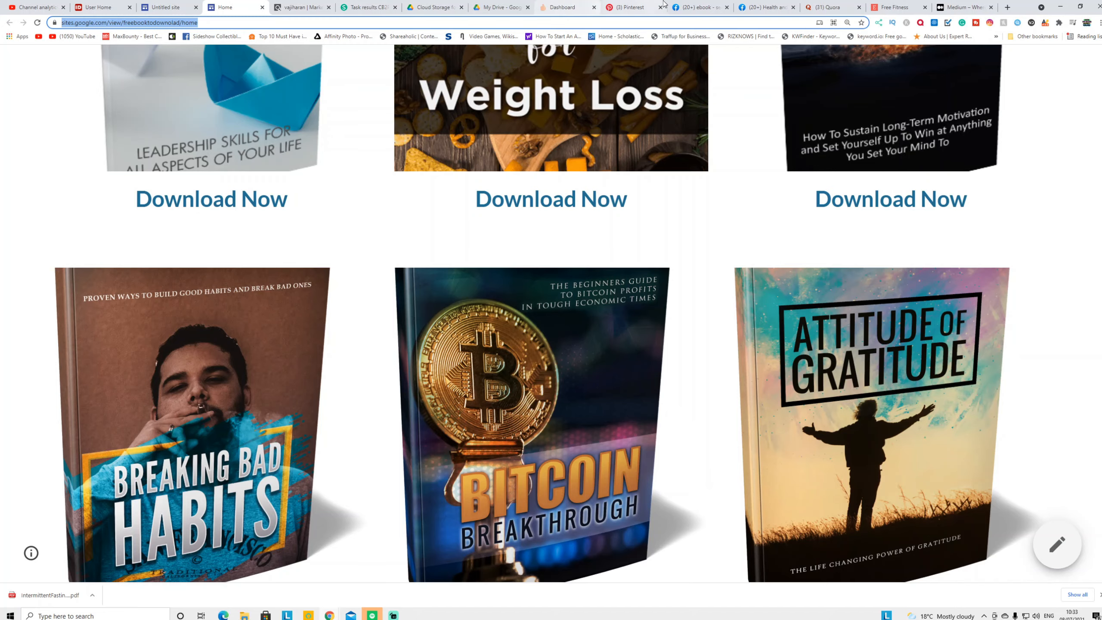
click(746, 7)
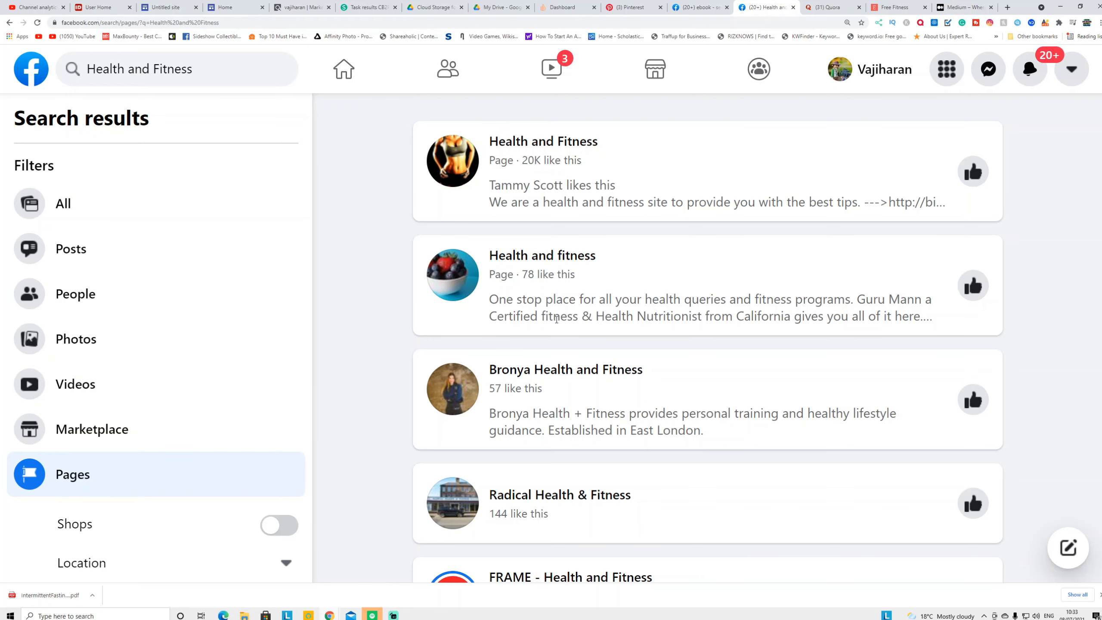
click(230, 5)
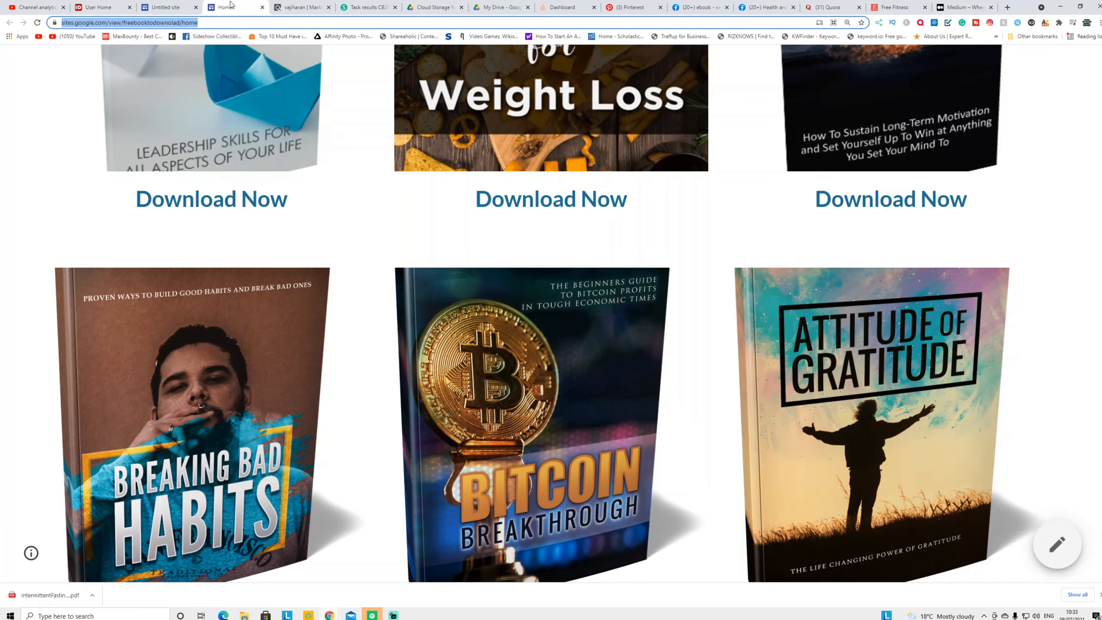
click(832, 7)
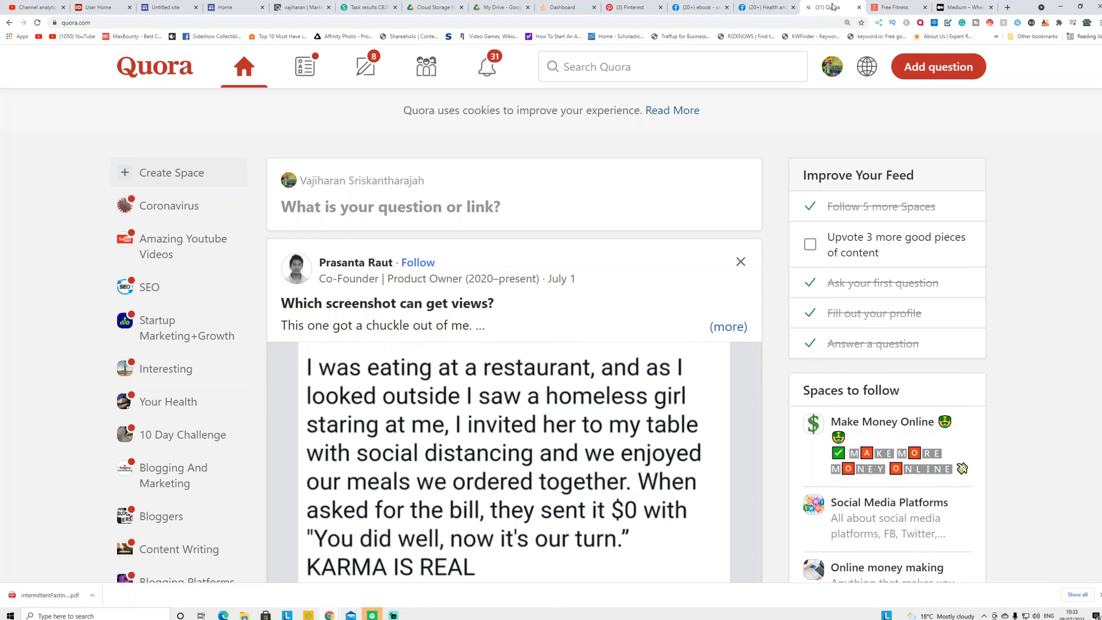
Scroll through the Quora home feed, then return to the free-ebook download site
scroll(394, 278, down, 4)
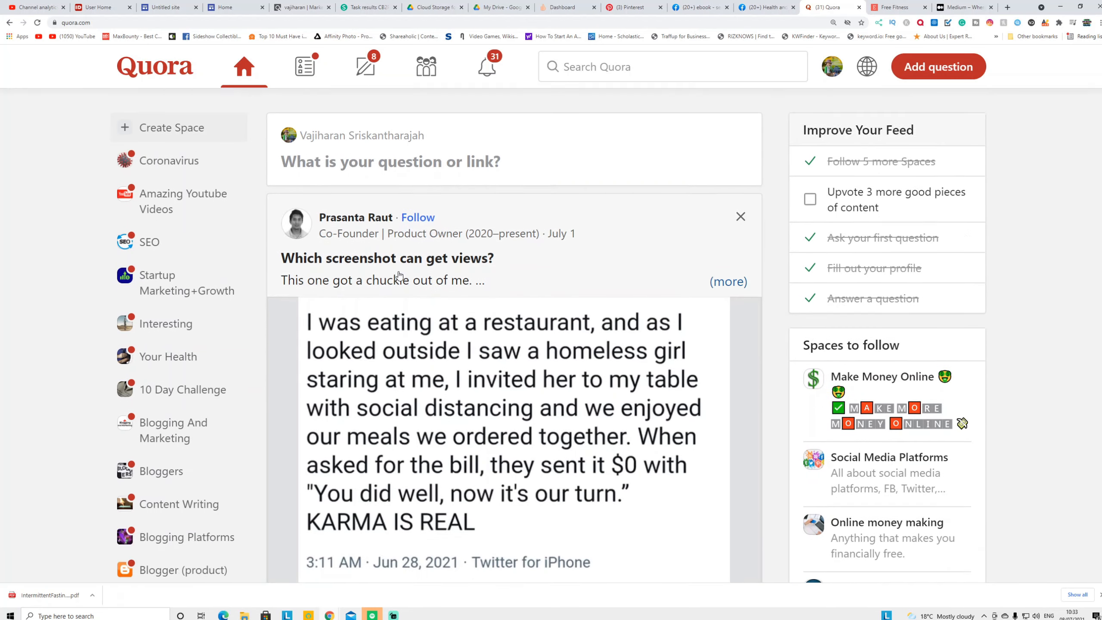
scroll(414, 294, down, 10)
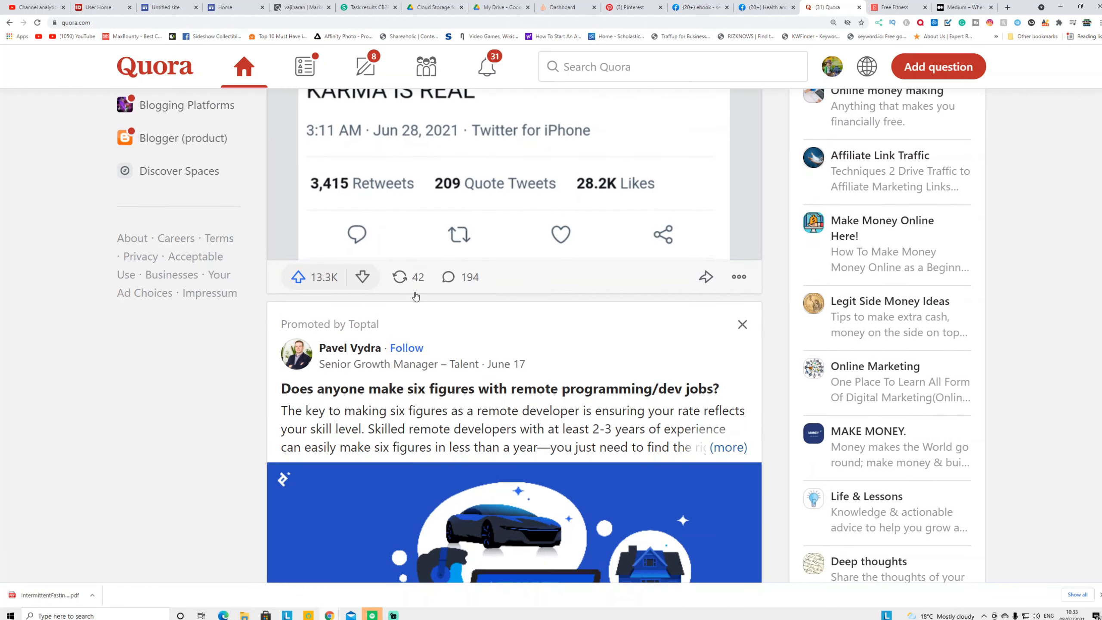
click(234, 8)
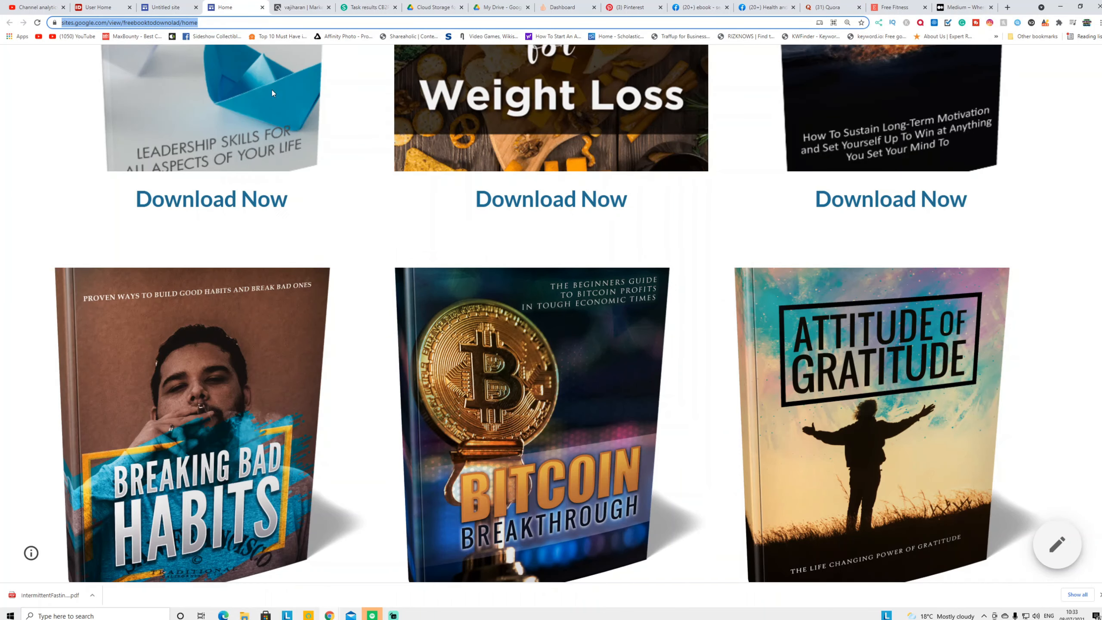
Read the Killer PLR 'Fitness Center' article from the Free Fitness listing, then go to Medium
click(893, 9)
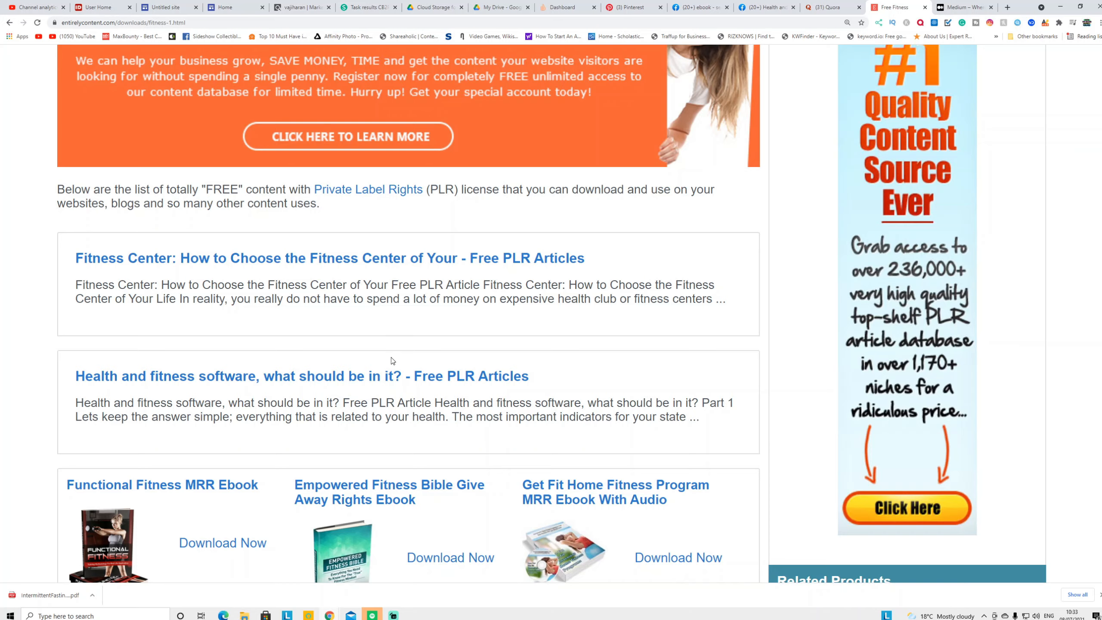
scroll(401, 387, up, 5)
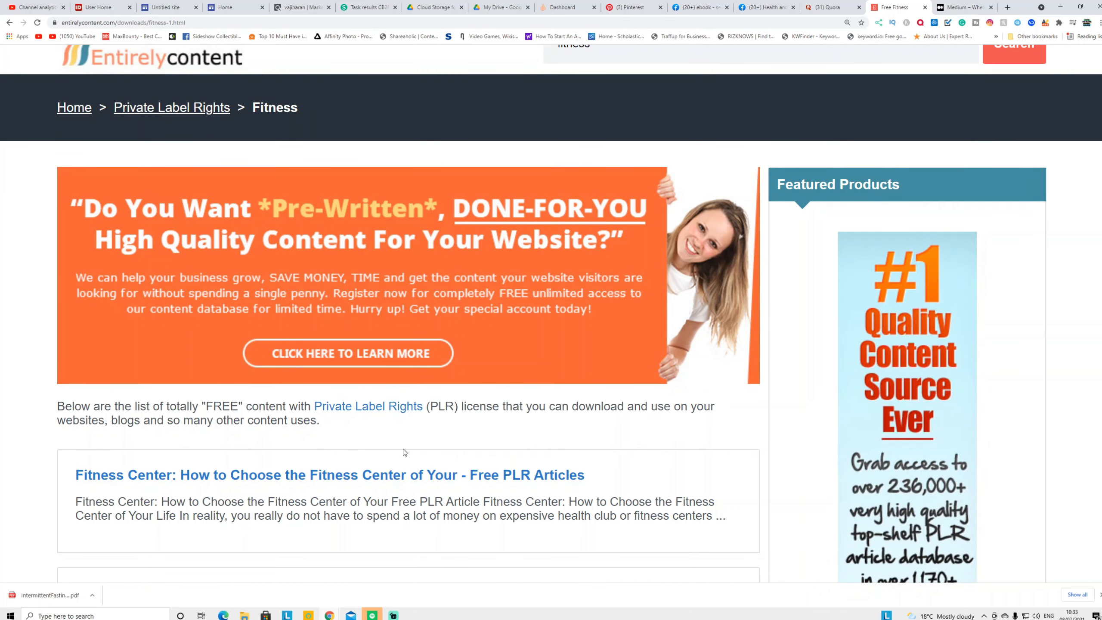
scroll(404, 453, down, 4)
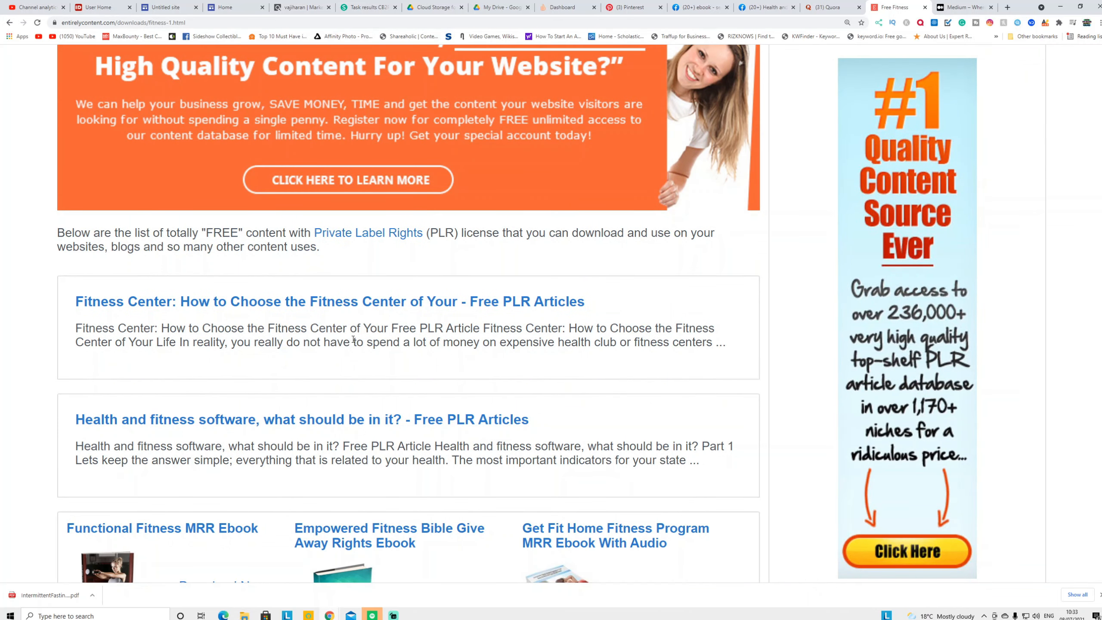
click(392, 305)
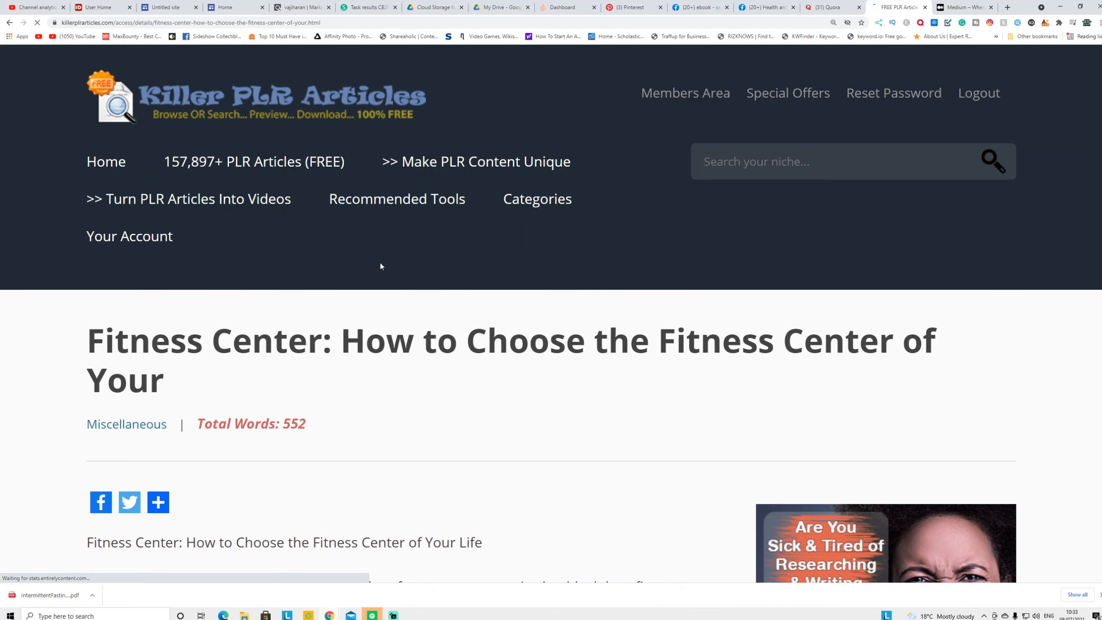
scroll(419, 435, down, 10)
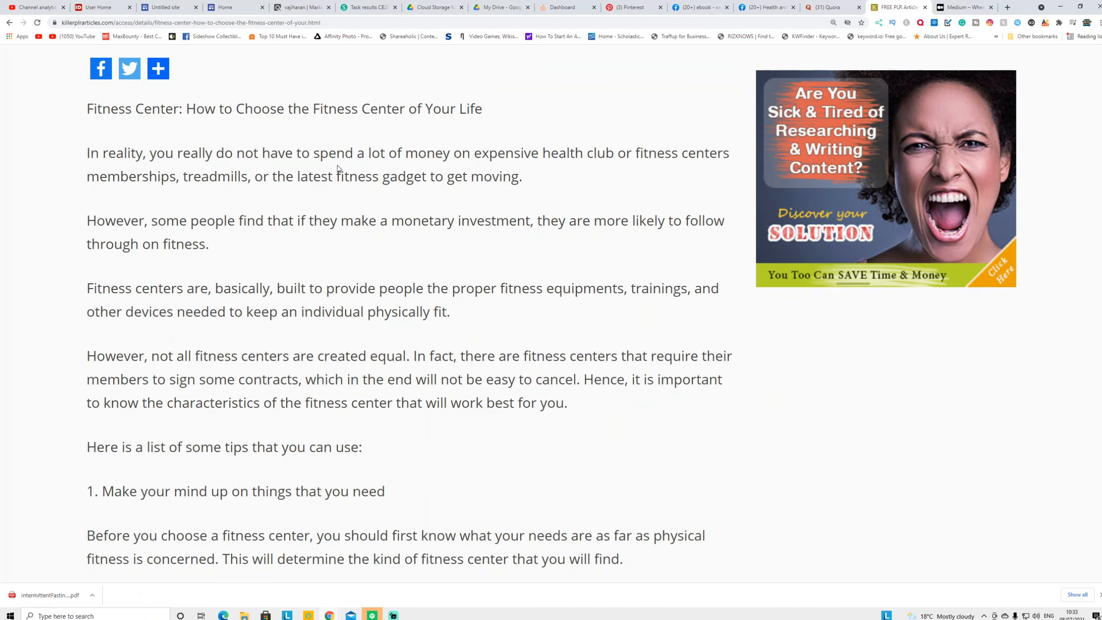
click(957, 6)
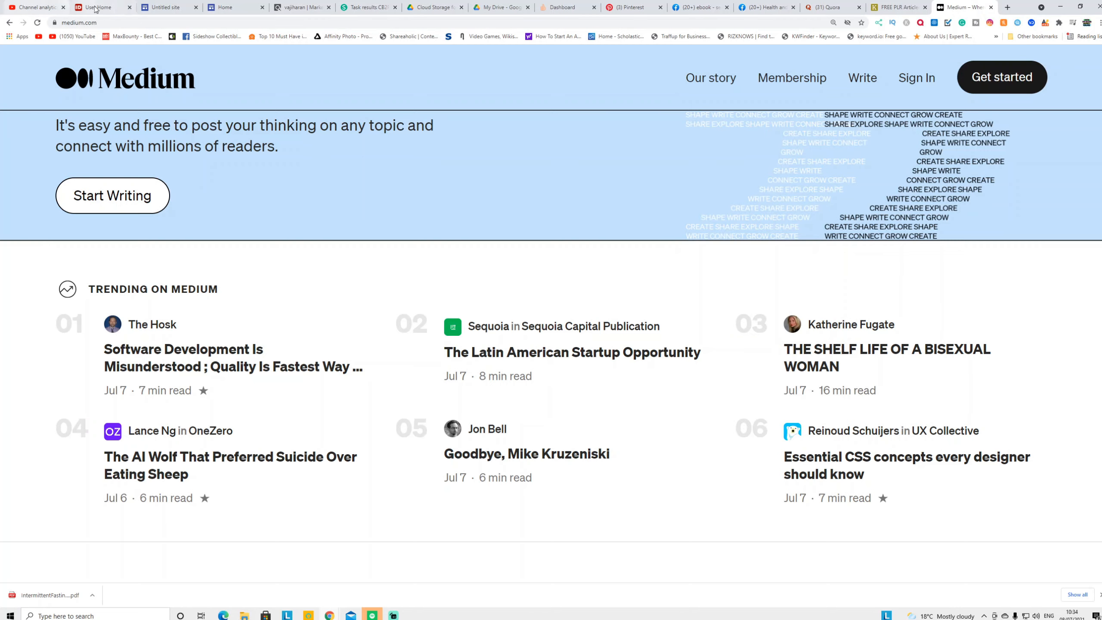
click(227, 12)
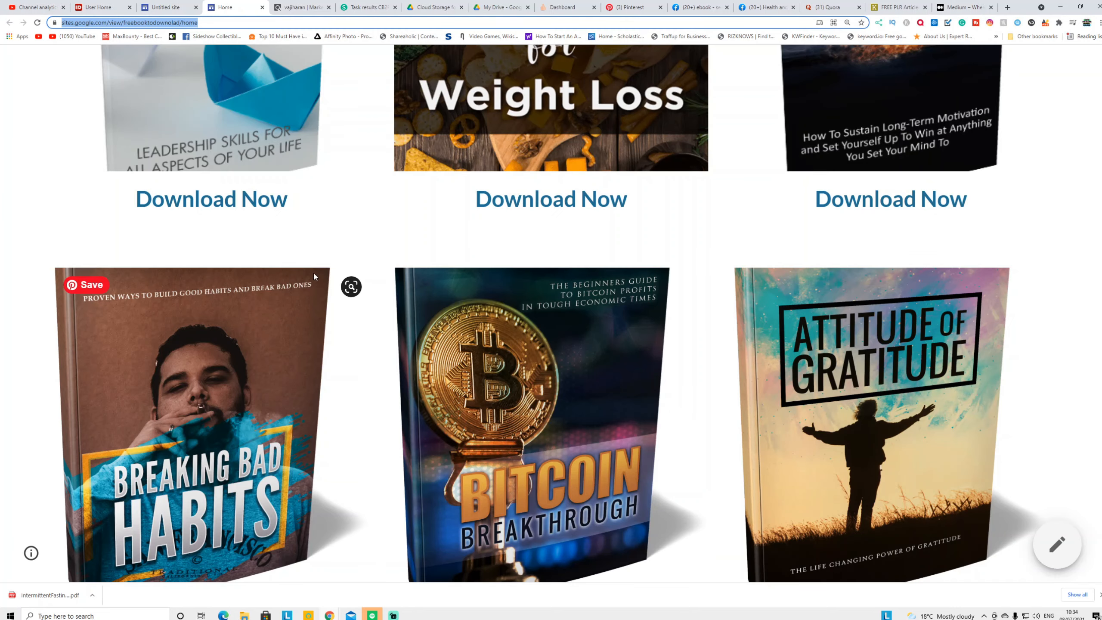
scroll(391, 260, up, 10)
scroll(393, 276, up, 8)
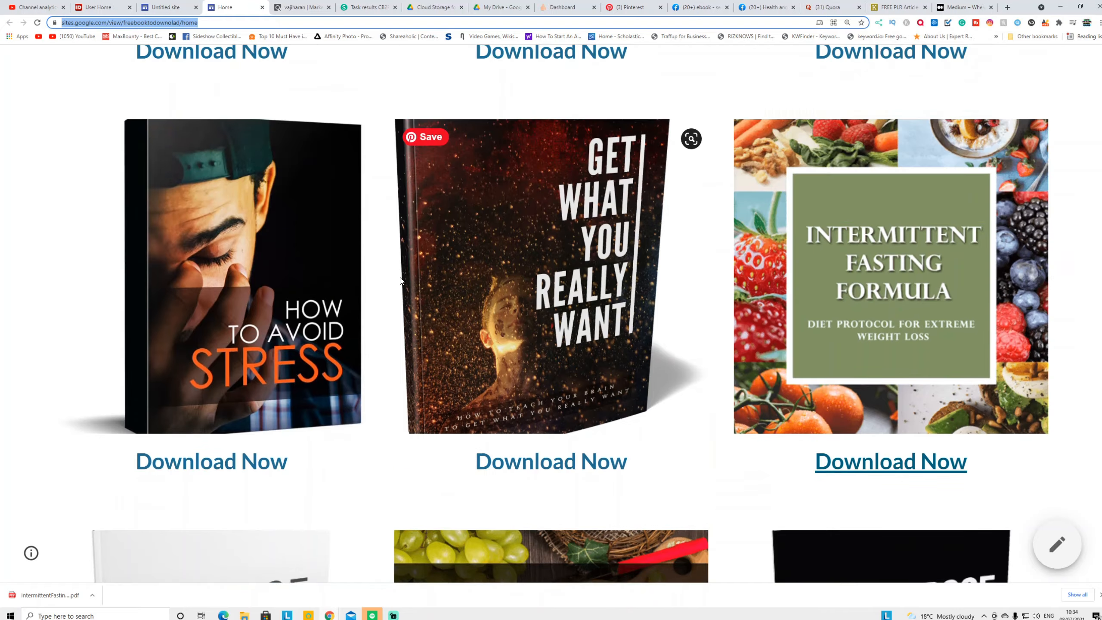
scroll(393, 270, down, 9)
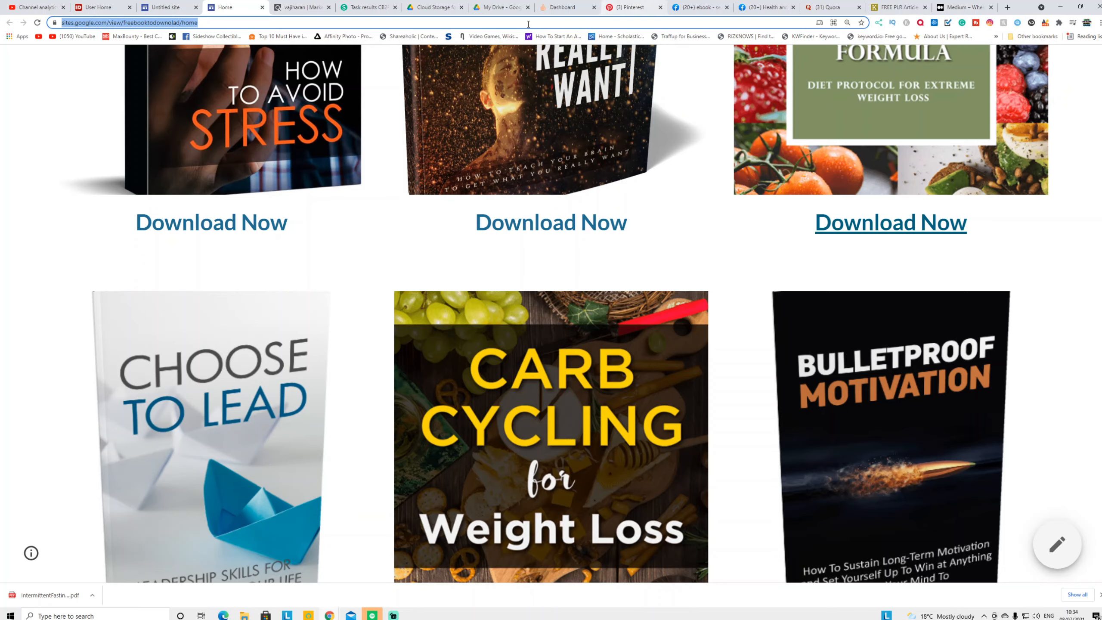
click(570, 8)
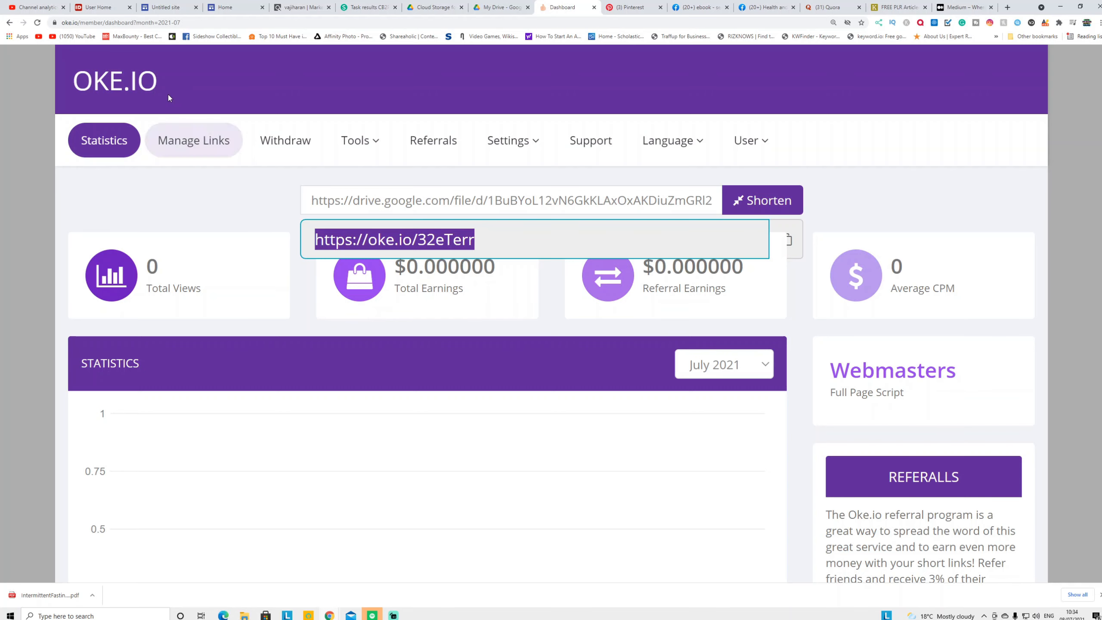
Switch between ClickBank's diet offers and the Oke.io dashboard, ending on ClickBank's Okinawa Flat Belly Tonic listing
click(276, 10)
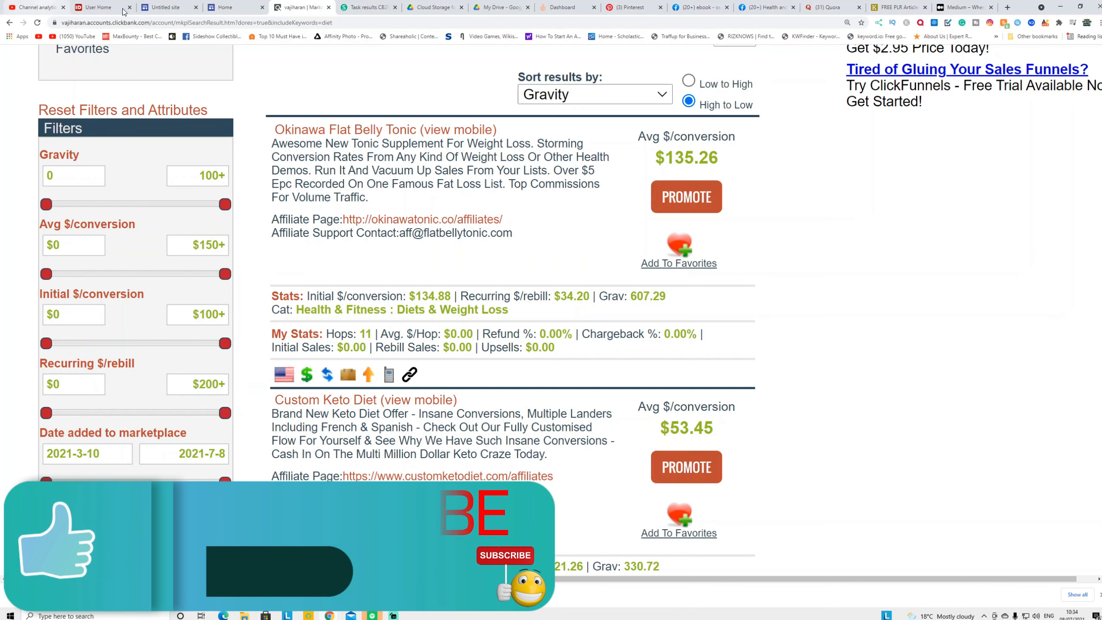
click(572, 9)
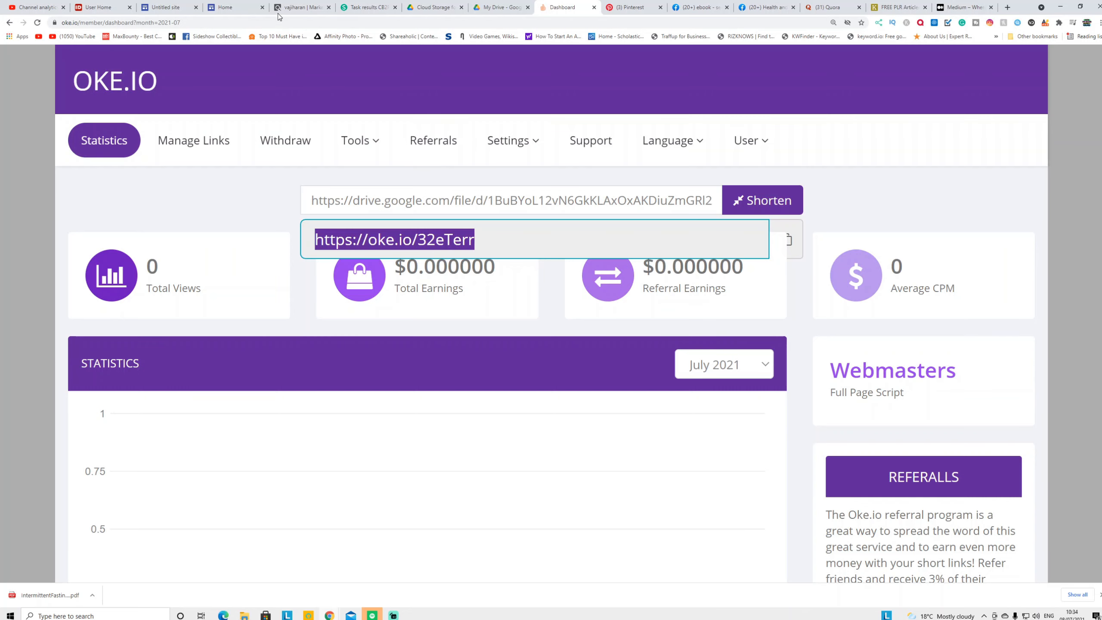
click(312, 8)
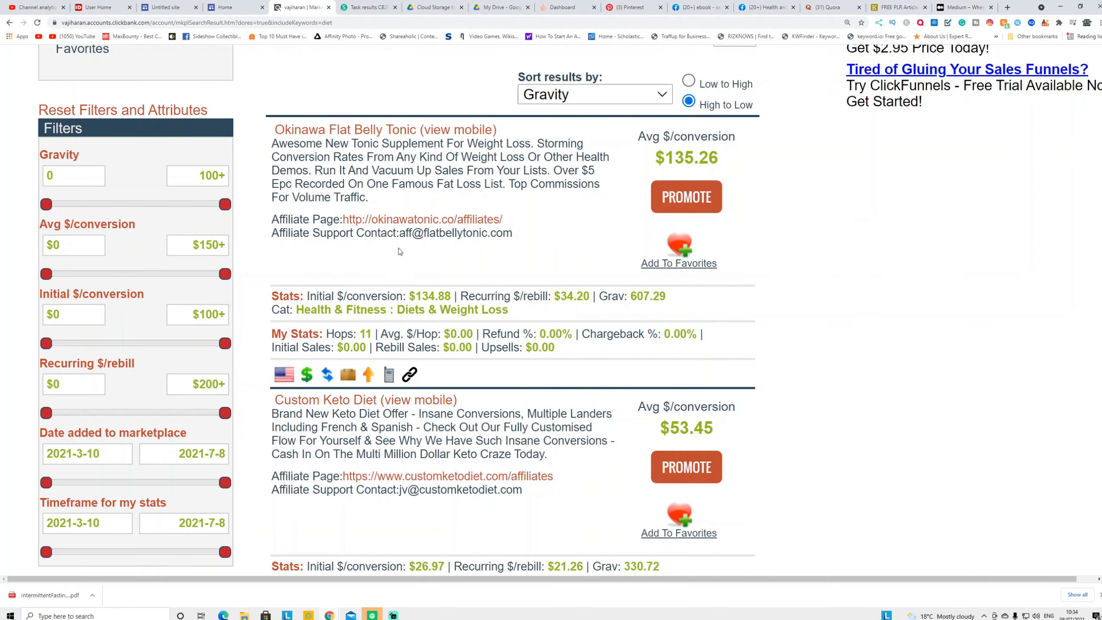